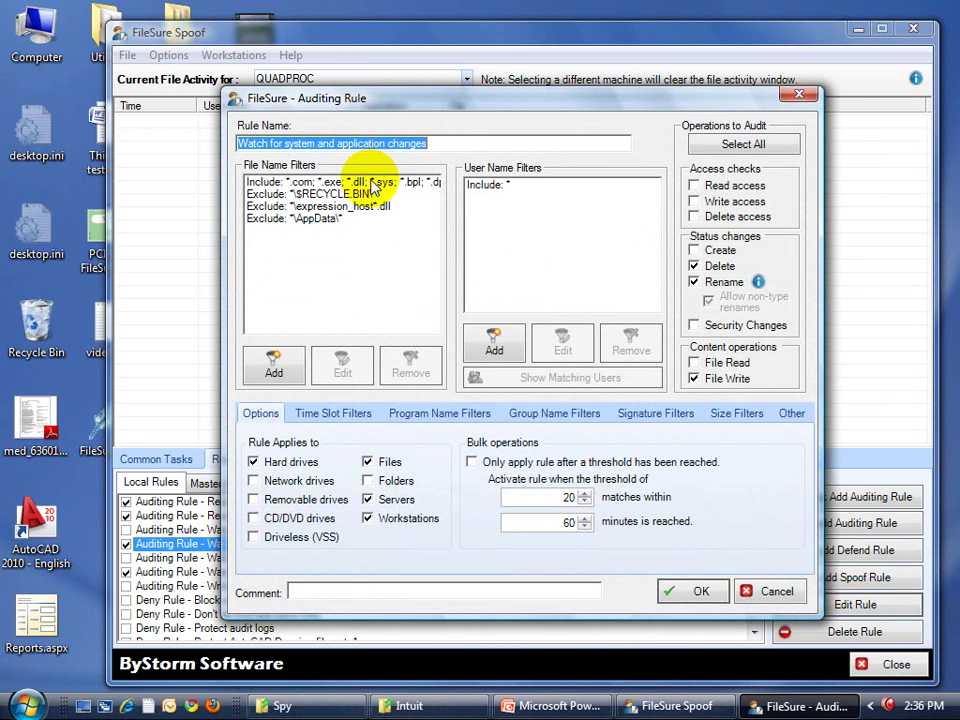
Review the full list of file extensions in the auditing rule's Include file name filter, leaving it unmodified.
{"action": "left_click", "coordinate": [373, 186]}
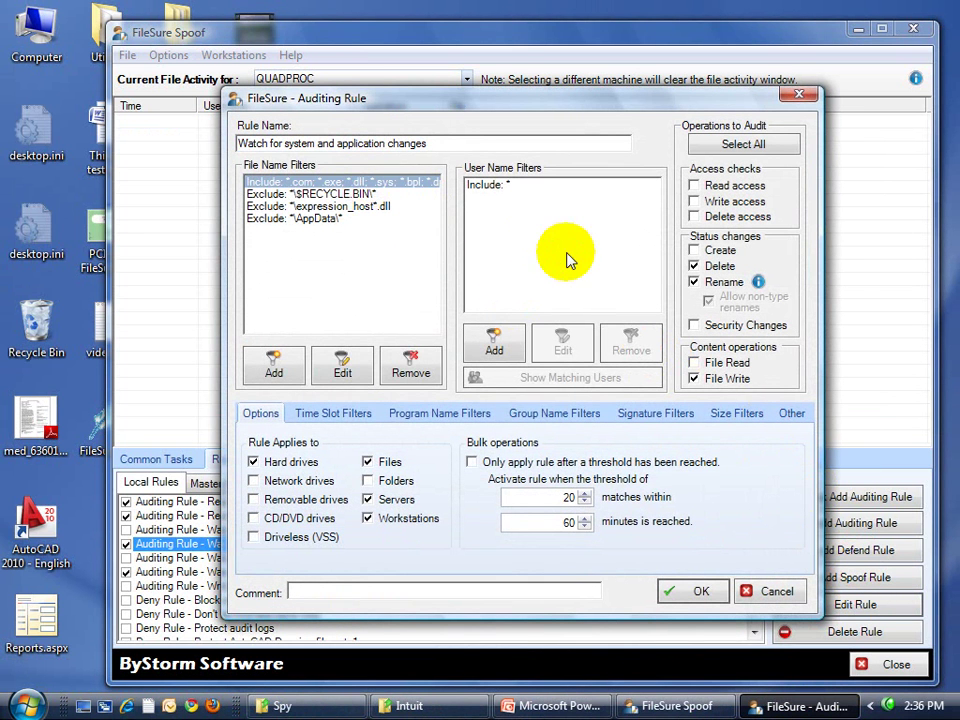
{"action": "left_click", "coordinate": [345, 370]}
{"action": "left_click", "coordinate": [321, 358]}
{"action": "key", "text": "Home"}
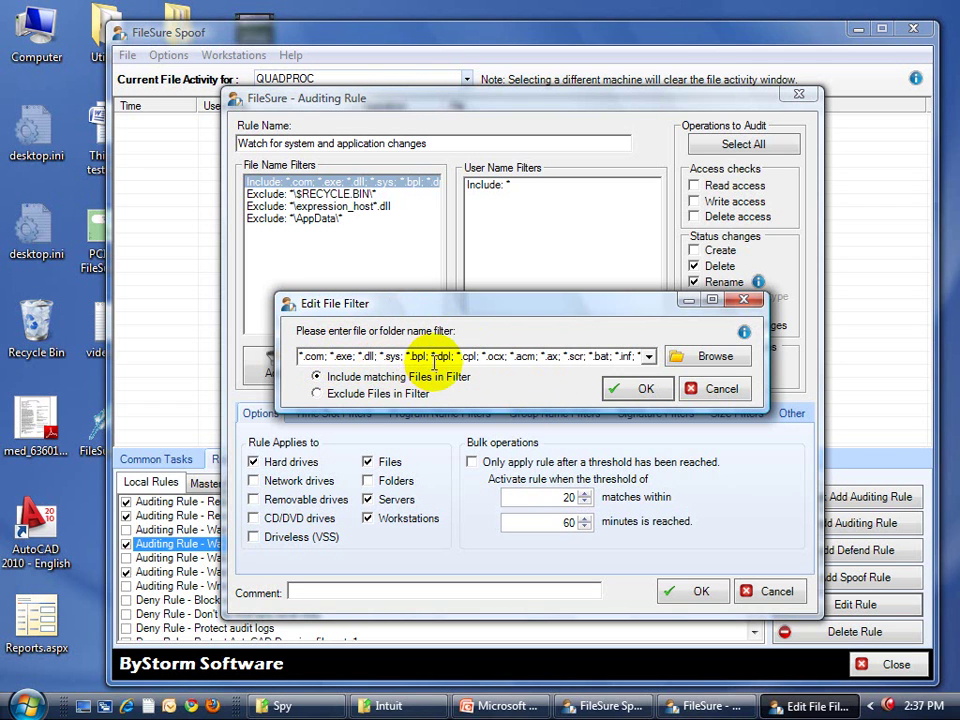
{"action": "left_click_drag", "start_coordinate": [536, 362], "coordinate": [643, 350]}
{"action": "left_click", "coordinate": [600, 356]}
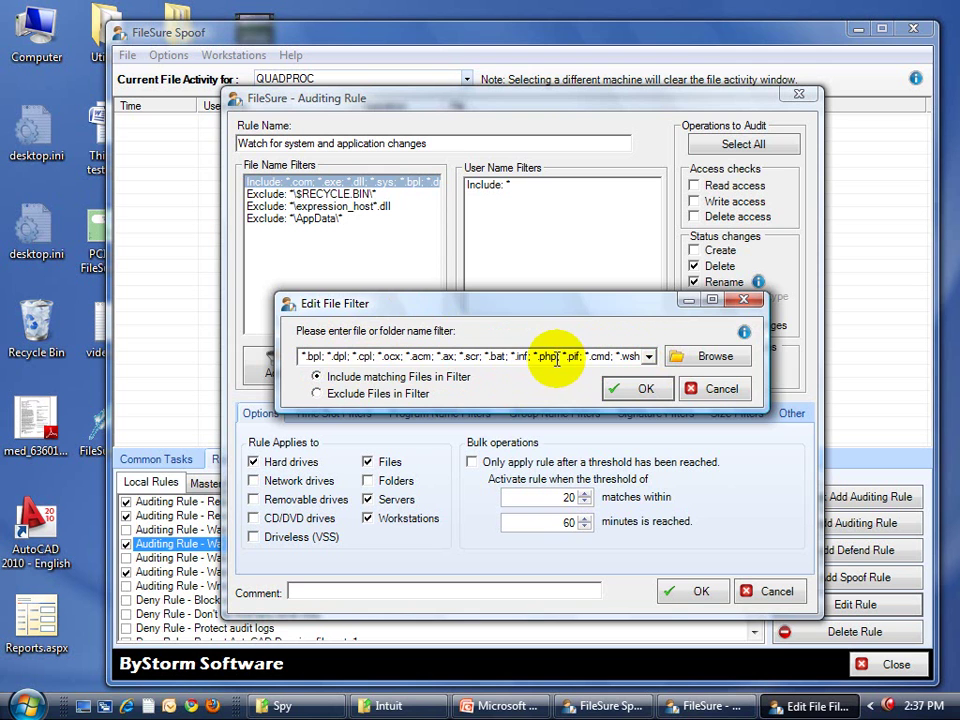
{"action": "left_click", "coordinate": [690, 388]}
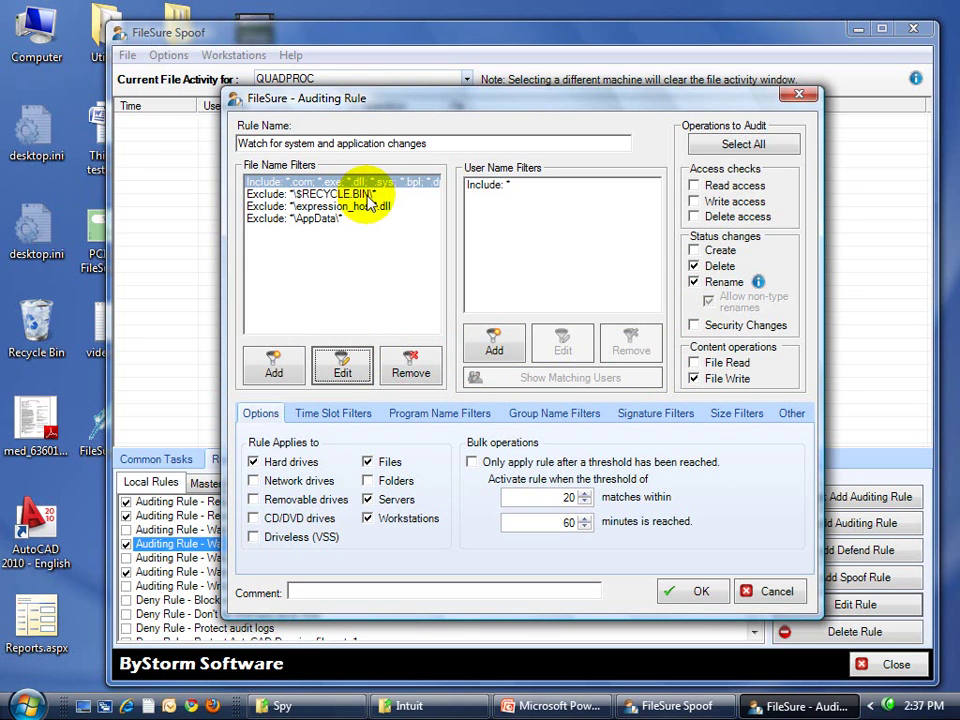
Review the auditing rule's user name filter and its alert ID settings, and close the rule without saving.
{"action": "left_click", "coordinate": [490, 186]}
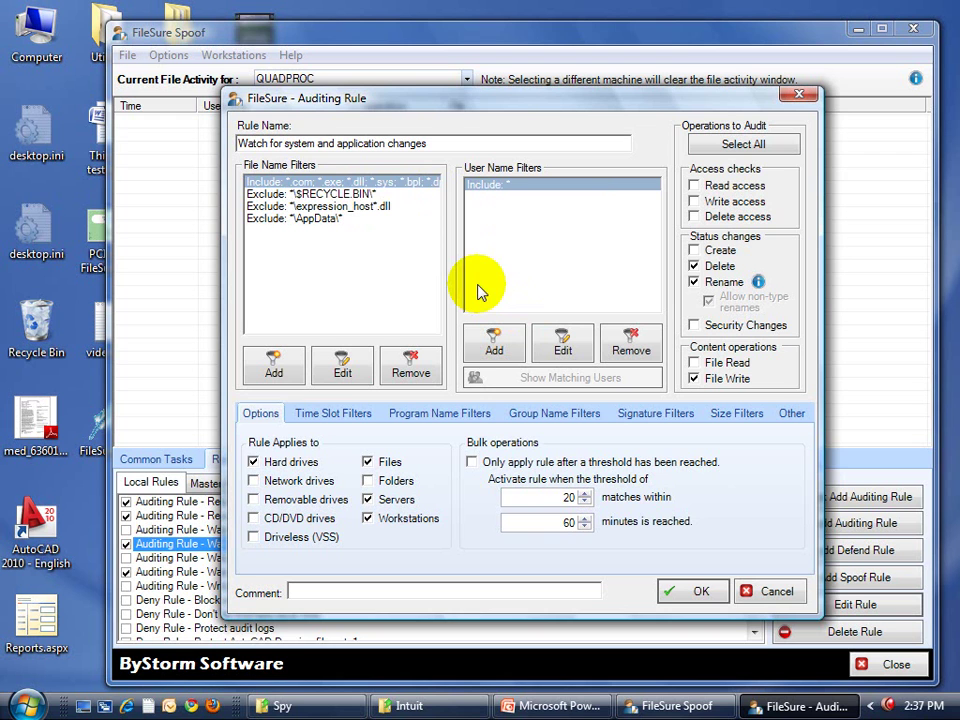
{"action": "left_click", "coordinate": [788, 420]}
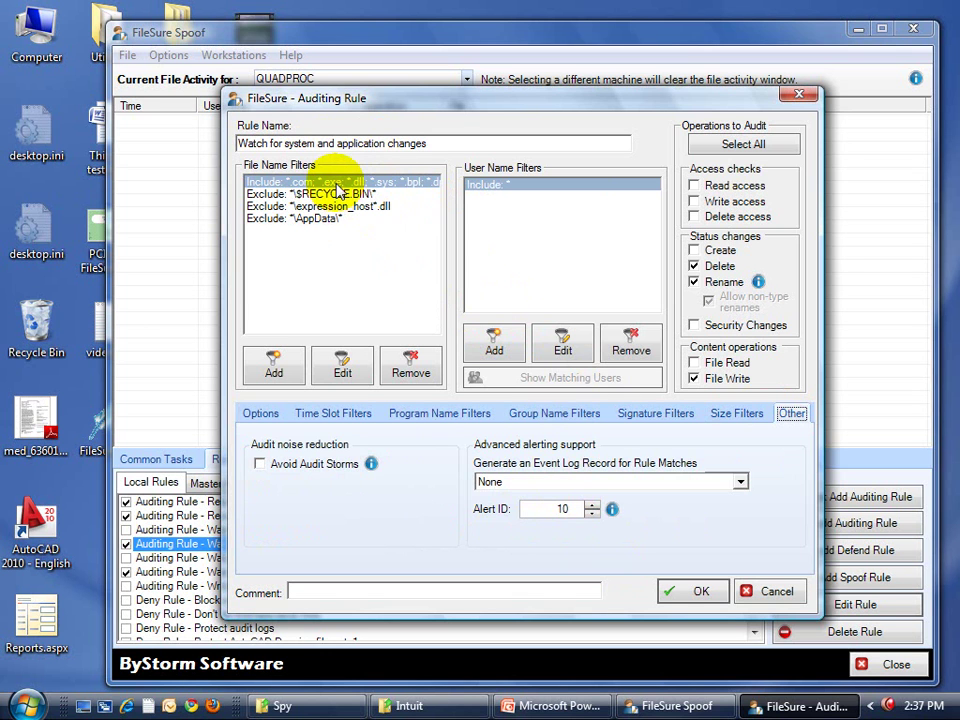
{"action": "left_click", "coordinate": [766, 591]}
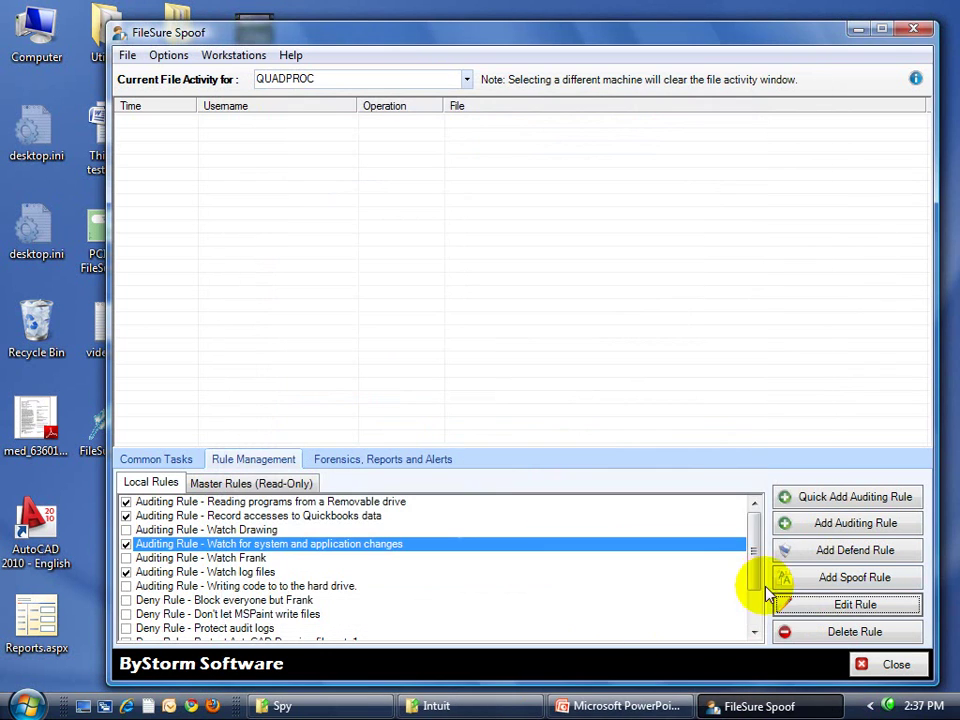
Open the Application and System changes alert from the alert manager for editing.
{"action": "left_click", "coordinate": [435, 456]}
{"action": "left_click", "coordinate": [904, 645]}
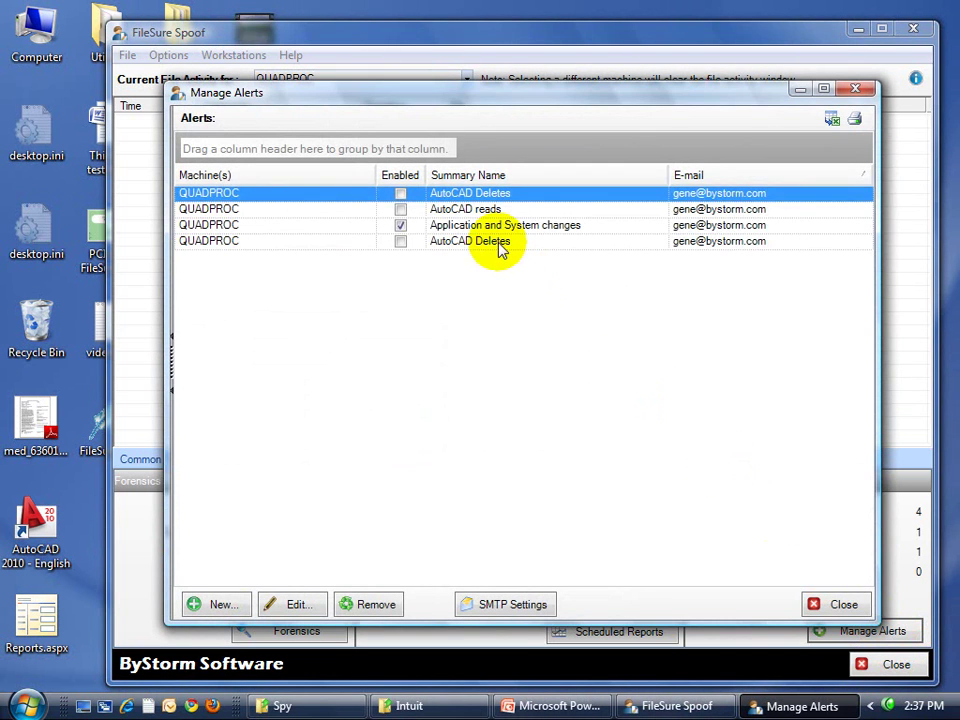
{"action": "left_click", "coordinate": [507, 225]}
{"action": "left_click", "coordinate": [300, 605]}
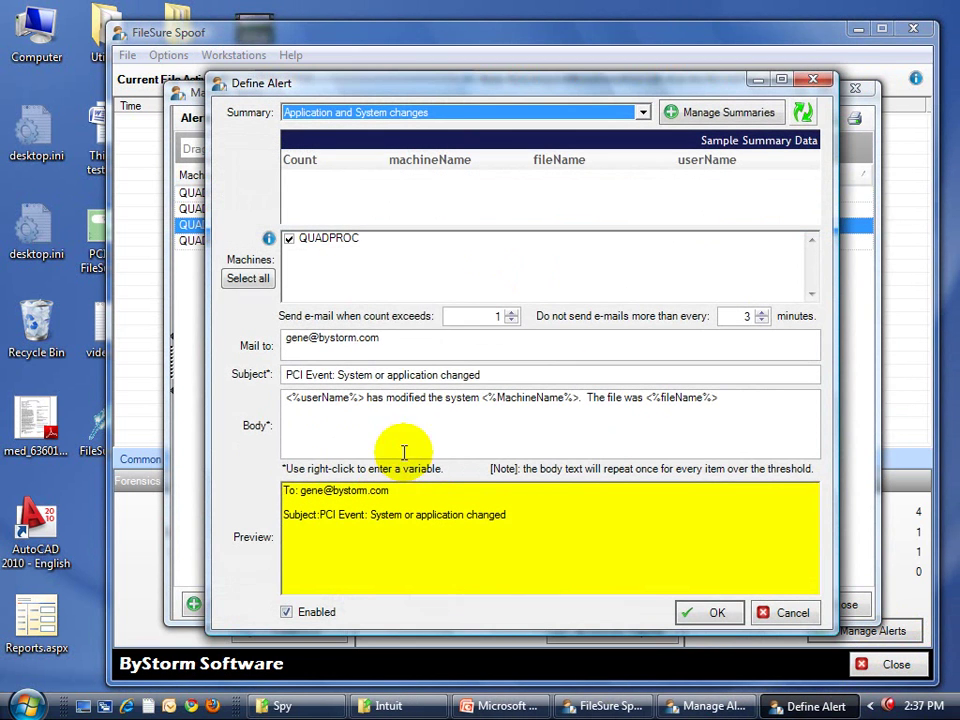
Open the Application and System changes summary definition and examine its SQL query.
{"action": "left_click", "coordinate": [724, 112]}
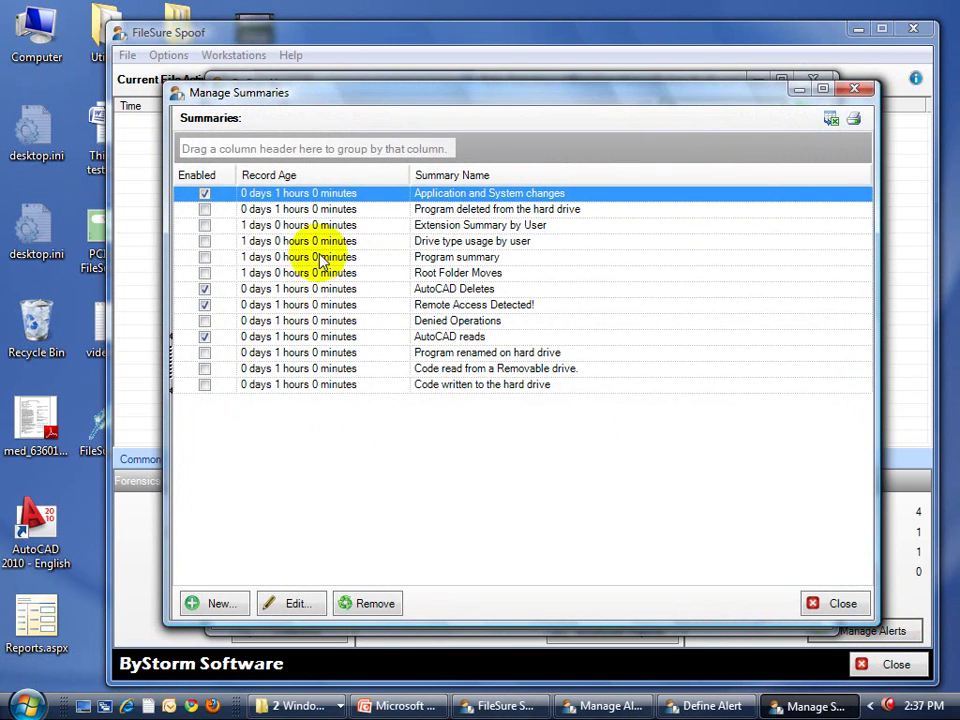
{"action": "left_click", "coordinate": [302, 603]}
{"action": "left_click", "coordinate": [347, 241]}
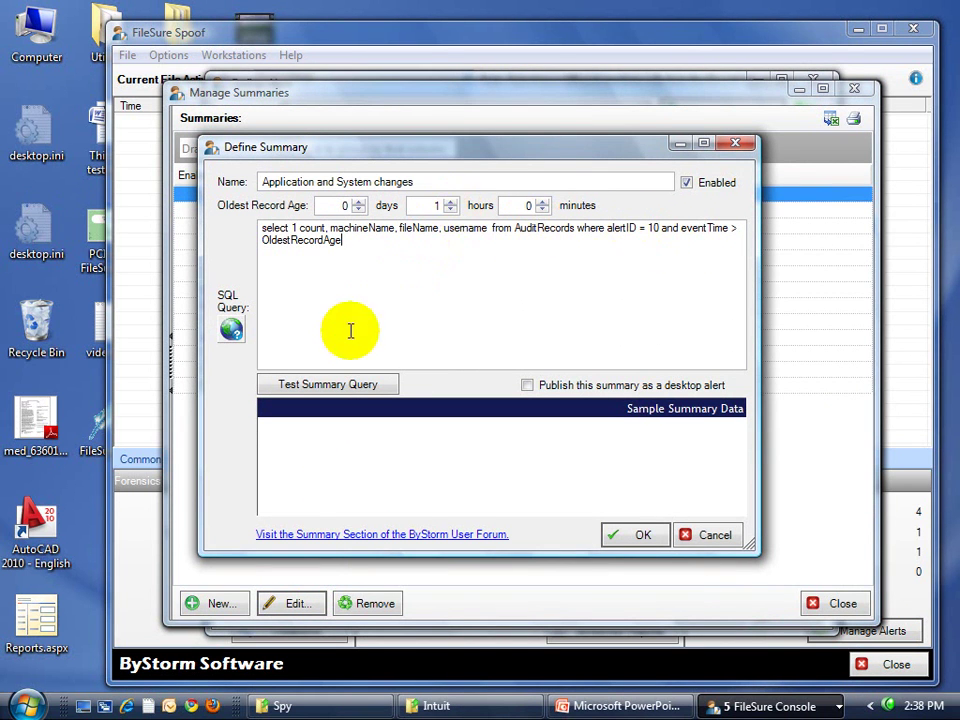
{"action": "mouse_move", "coordinate": [240, 335]}
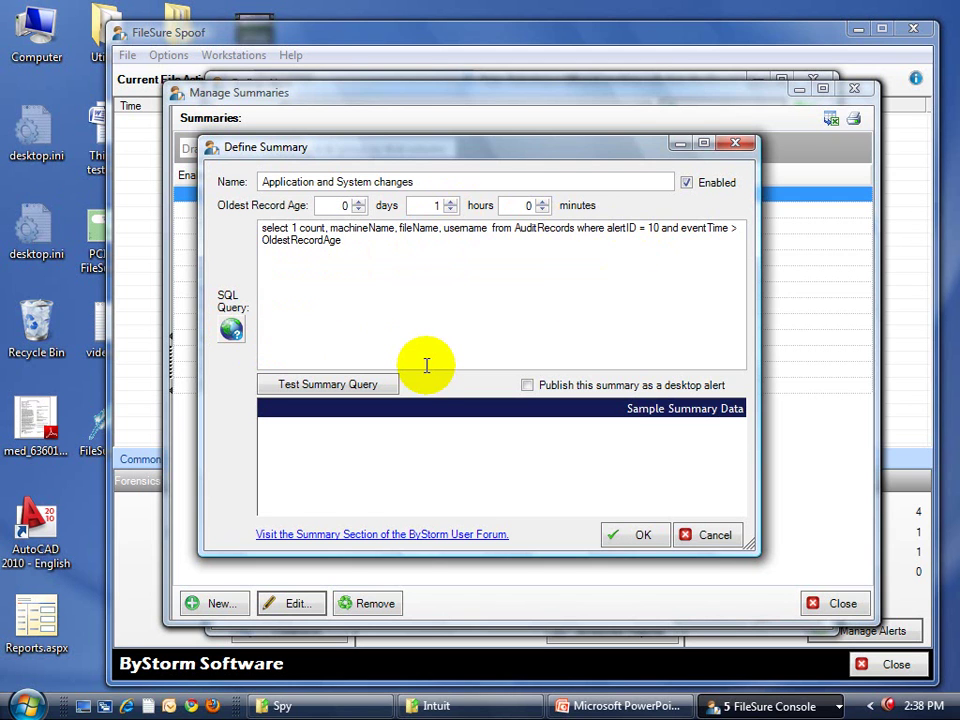
Read the "Detailed summary by Alert ID" topic on the summary forum and return to the alert definition without changing the summary.
{"action": "left_click", "coordinate": [231, 331]}
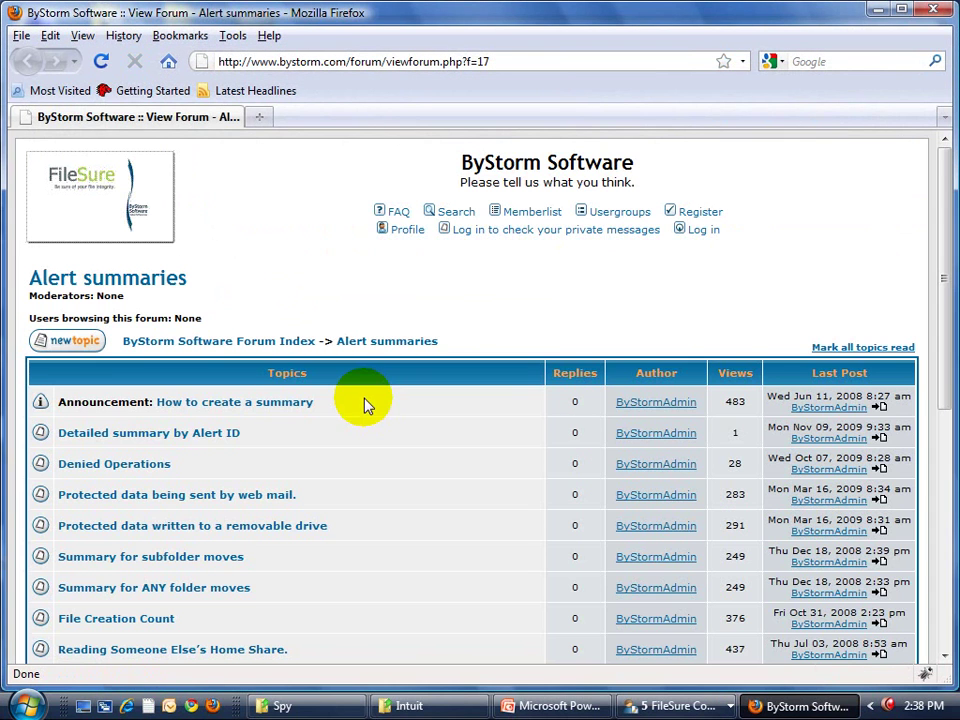
{"action": "left_click", "coordinate": [117, 441]}
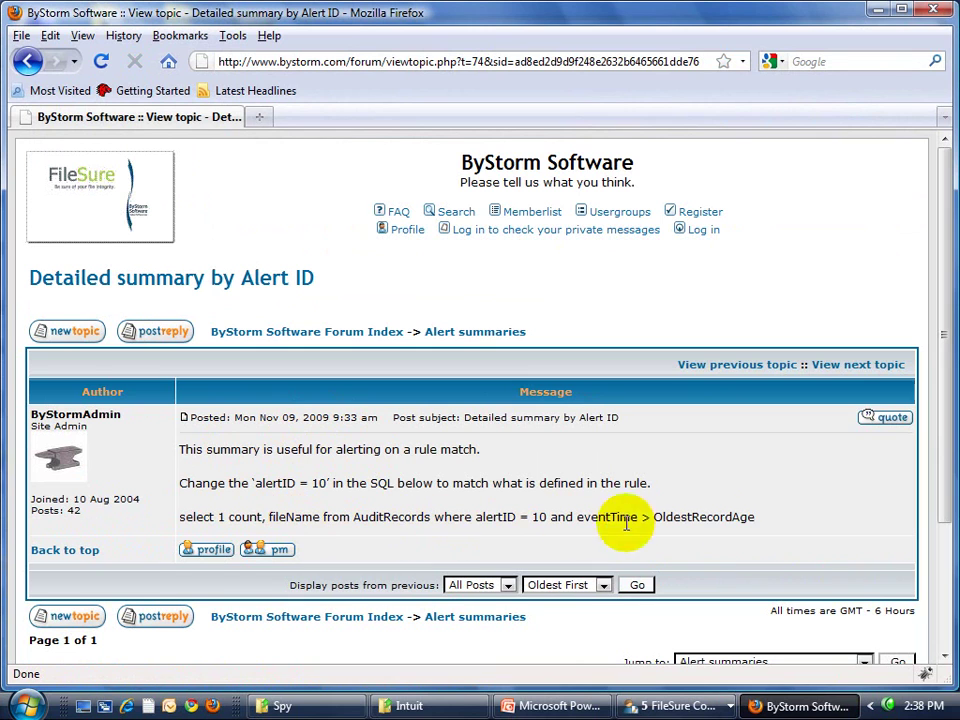
{"action": "left_click", "coordinate": [940, 14]}
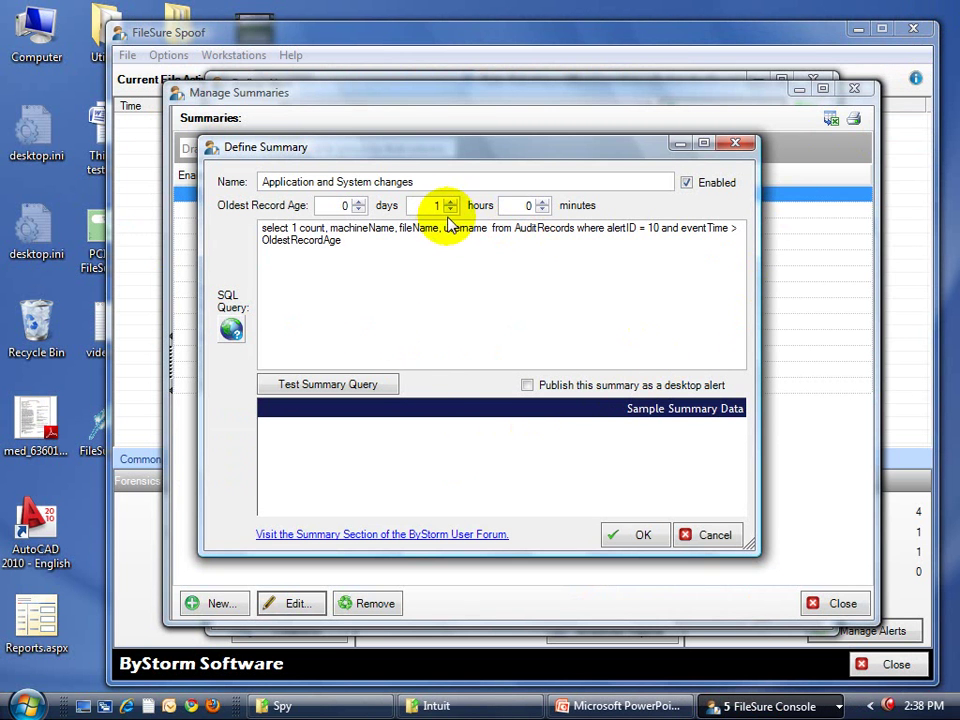
{"action": "left_click", "coordinate": [710, 538]}
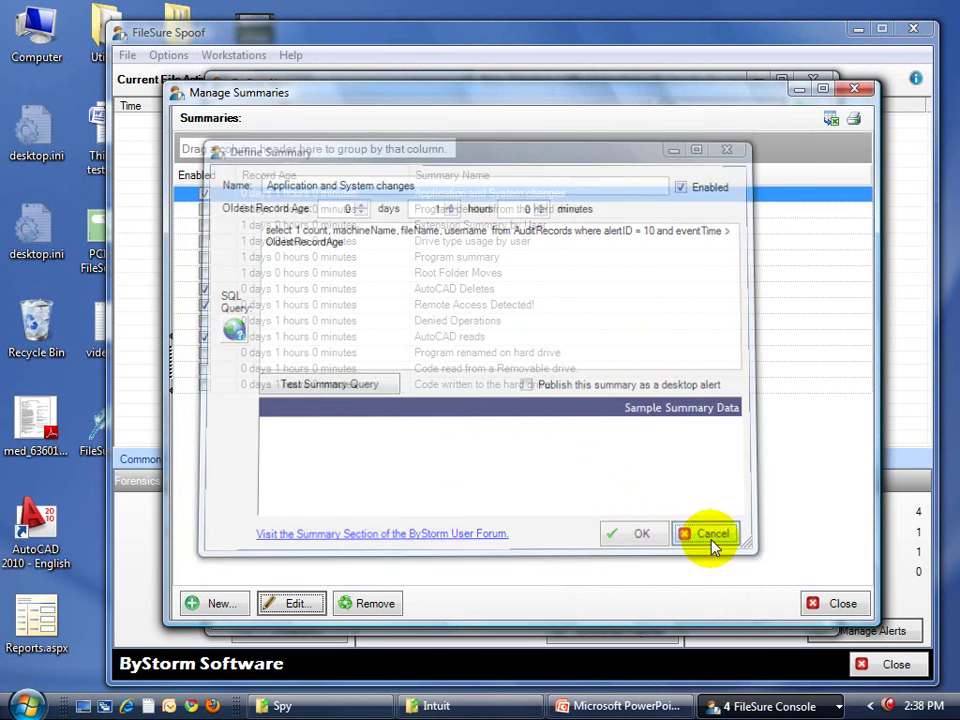
{"action": "left_click", "coordinate": [845, 607]}
{"action": "left_click", "coordinate": [632, 410]}
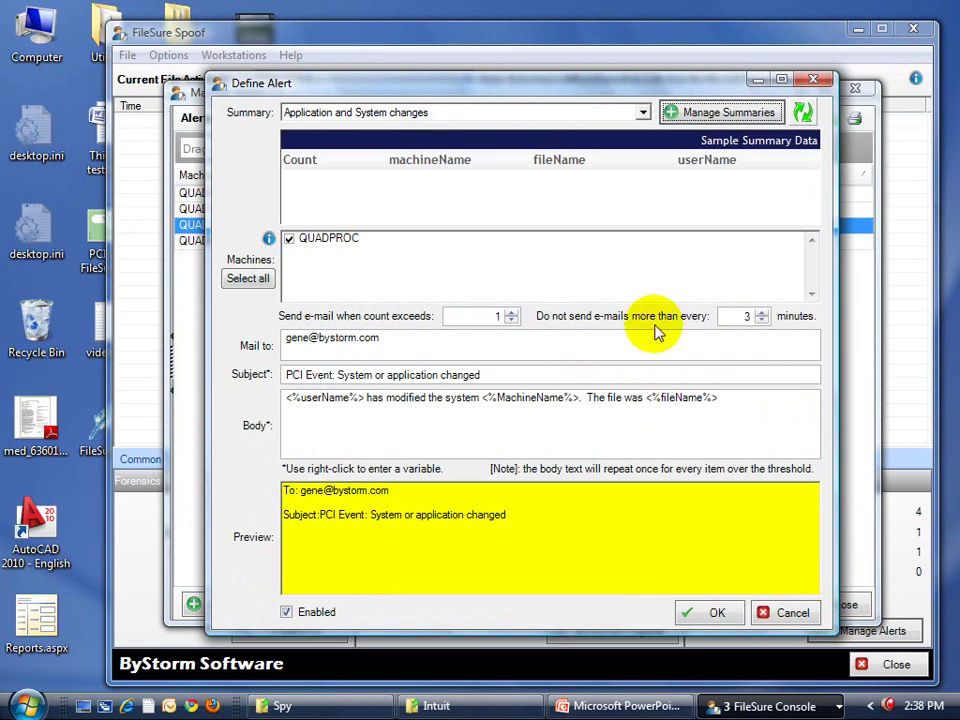
Try a minimum interval of 30 minutes between alert e-mails, discard the change, and close the alert manager.
{"action": "left_click", "coordinate": [746, 316]}
{"action": "type", "text": "0"}
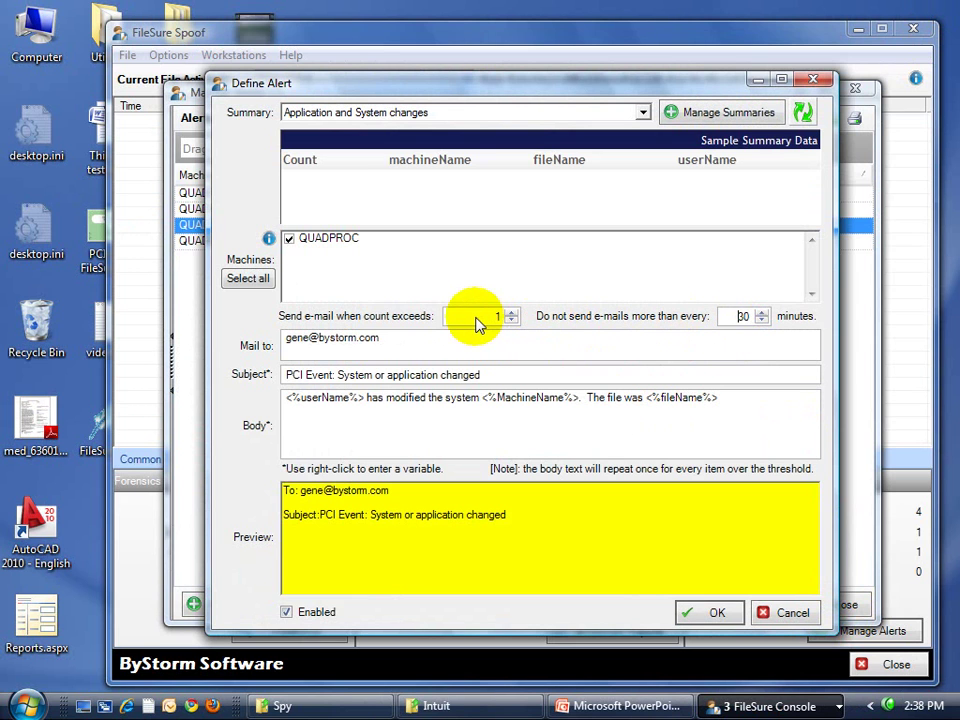
{"action": "left_click", "coordinate": [472, 328]}
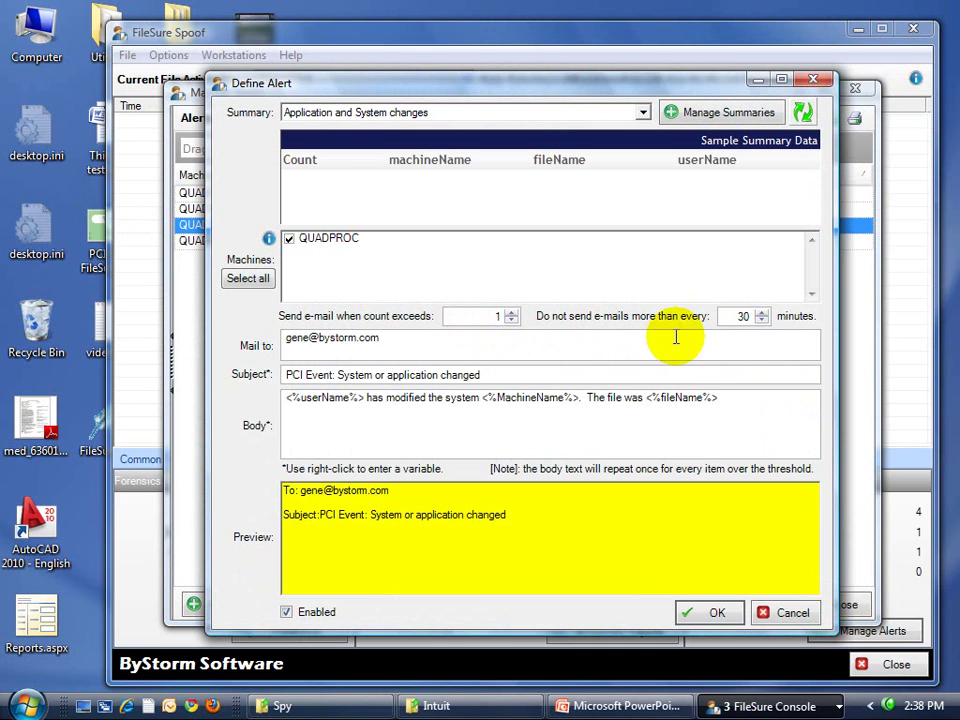
{"action": "left_click", "coordinate": [746, 318]}
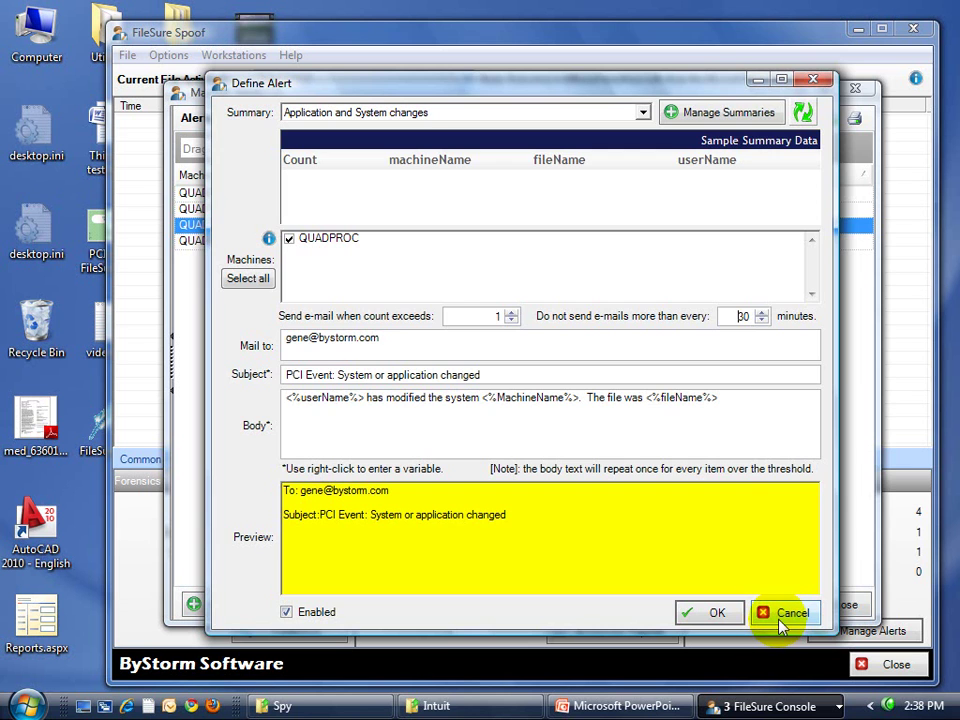
{"action": "left_click", "coordinate": [783, 618]}
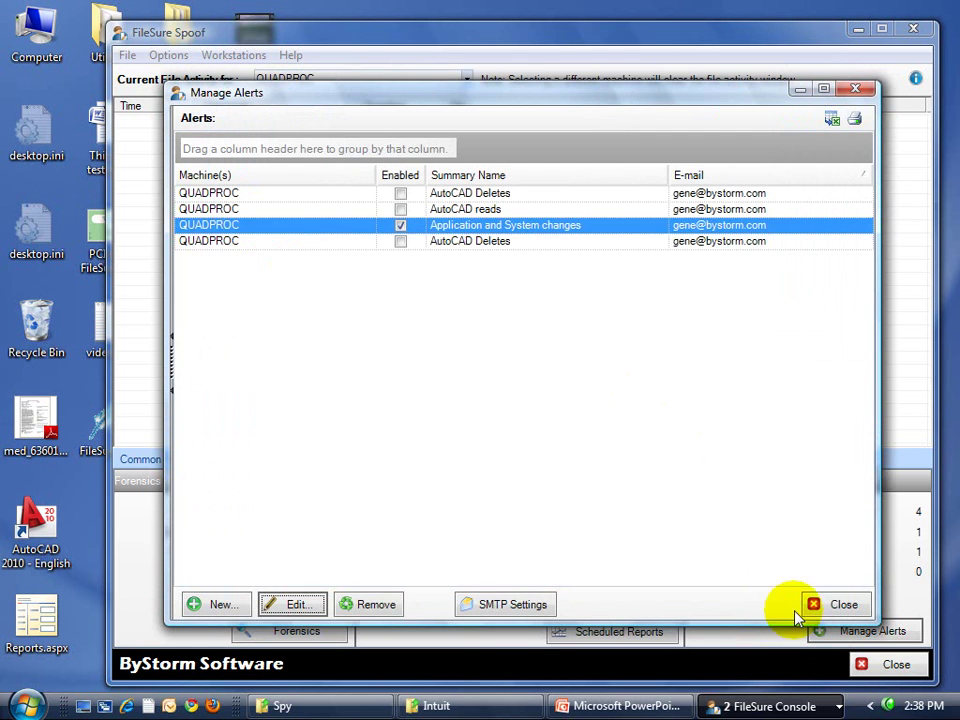
{"action": "left_click", "coordinate": [836, 606]}
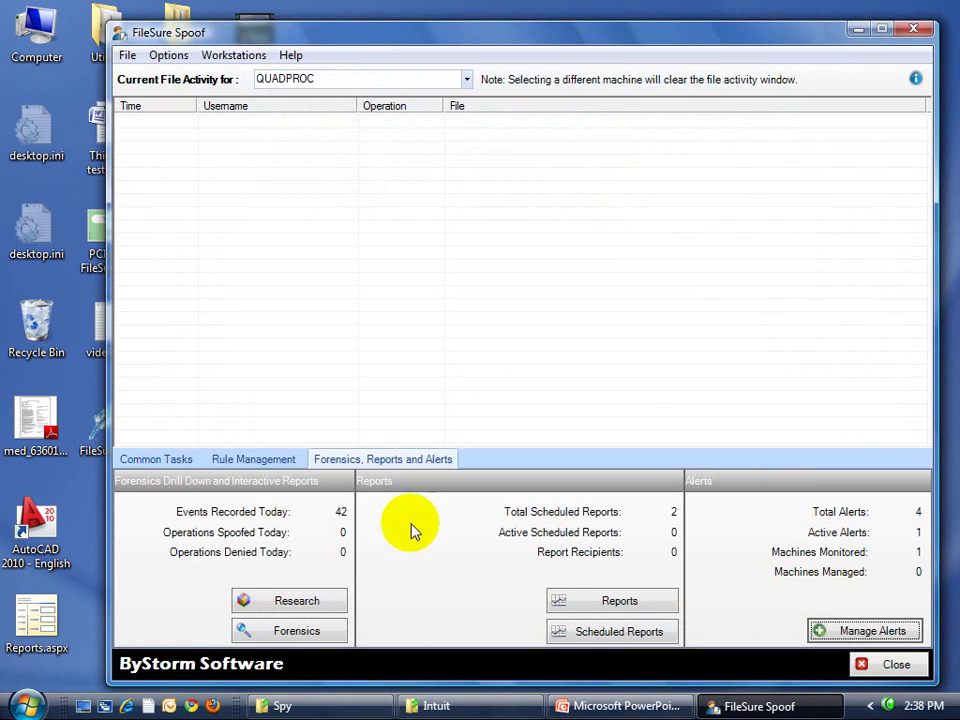
{"action": "left_click", "coordinate": [230, 707]}
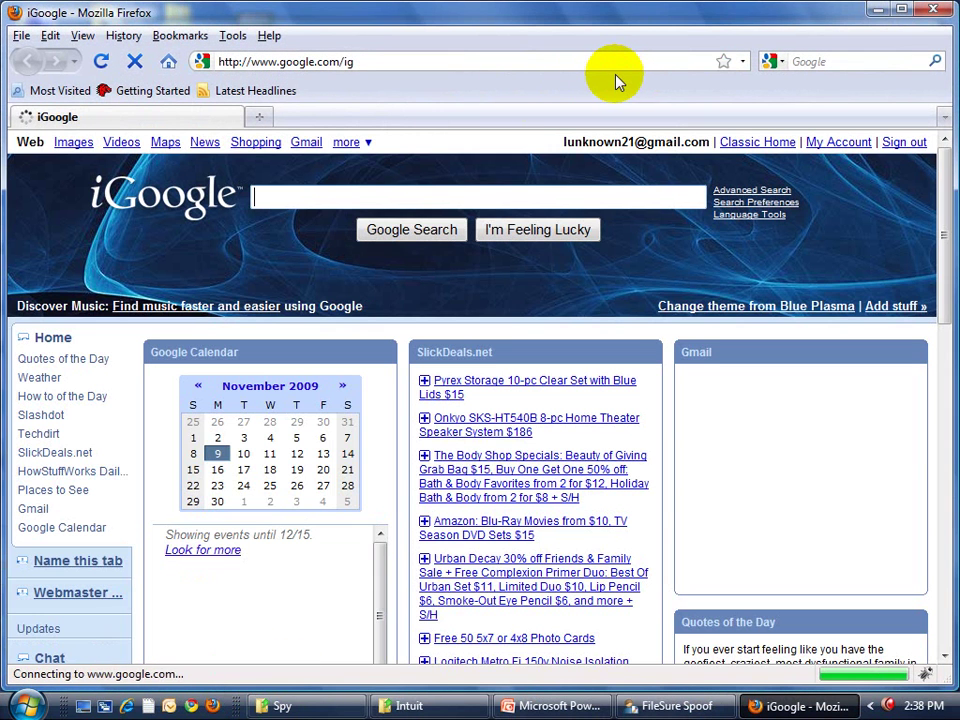
{"action": "left_click", "coordinate": [615, 61]}
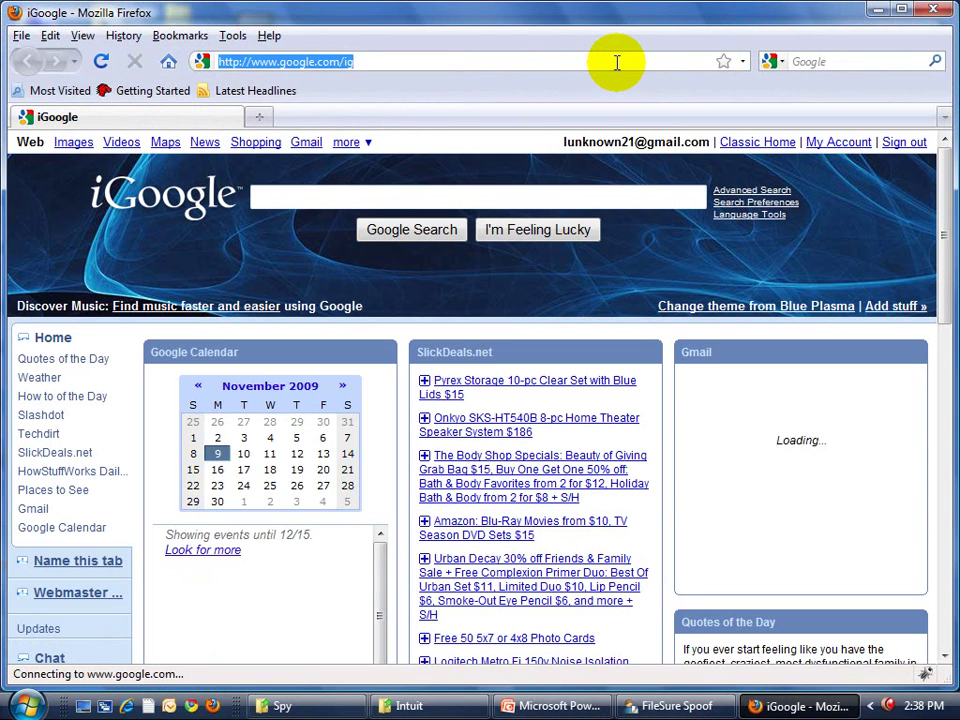
{"action": "type", "text": "www."}
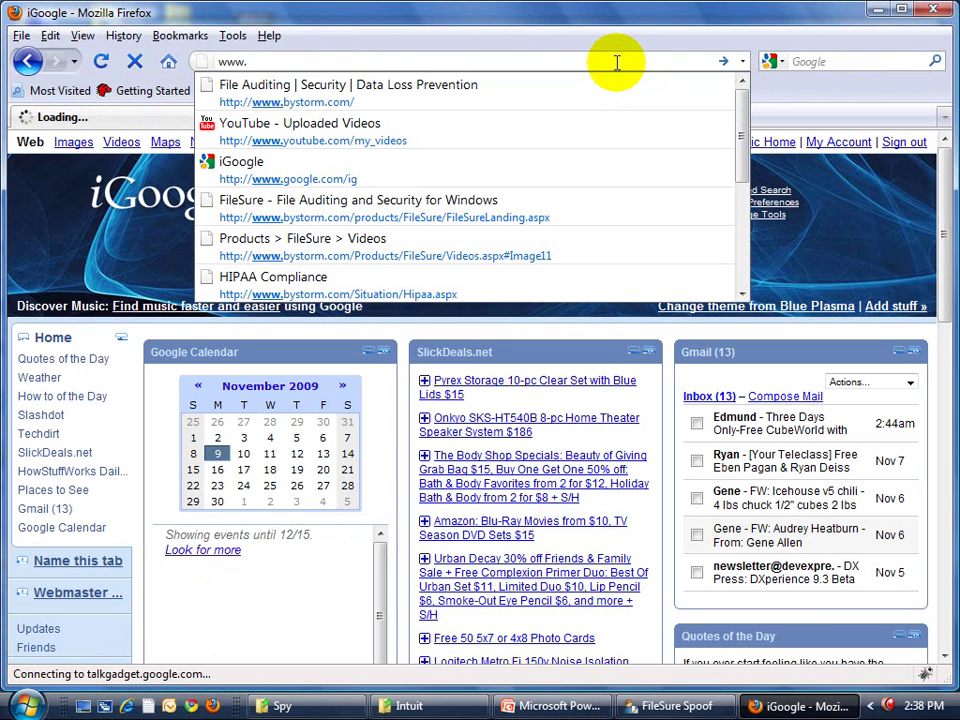
{"action": "key", "text": "Down"}
{"action": "key", "text": "Return"}
{"action": "type", "text": "bystorm.com/bi"}
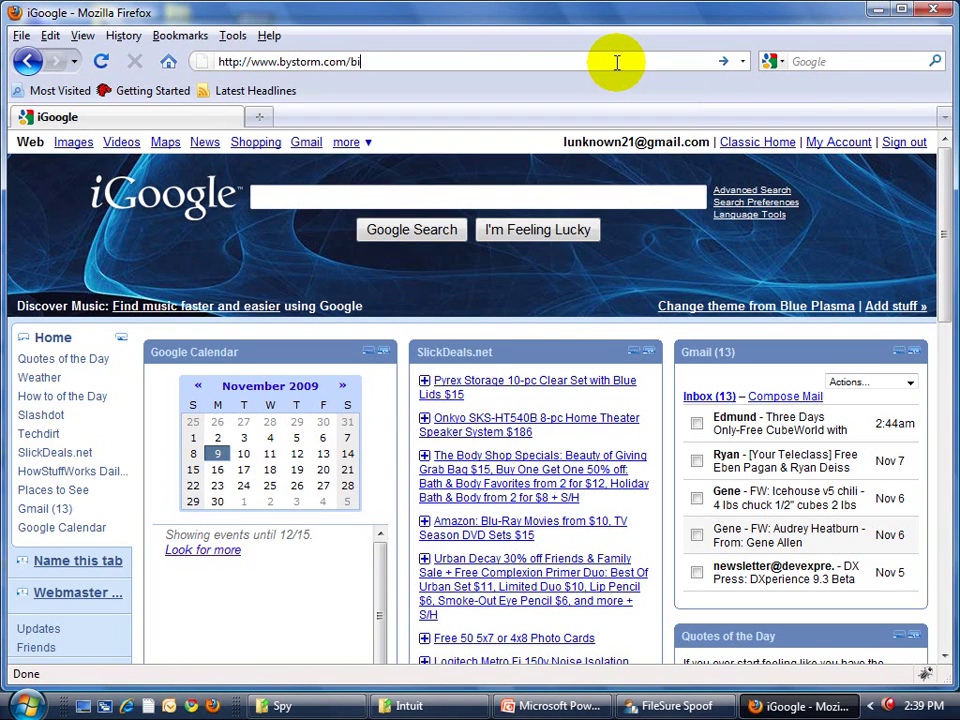
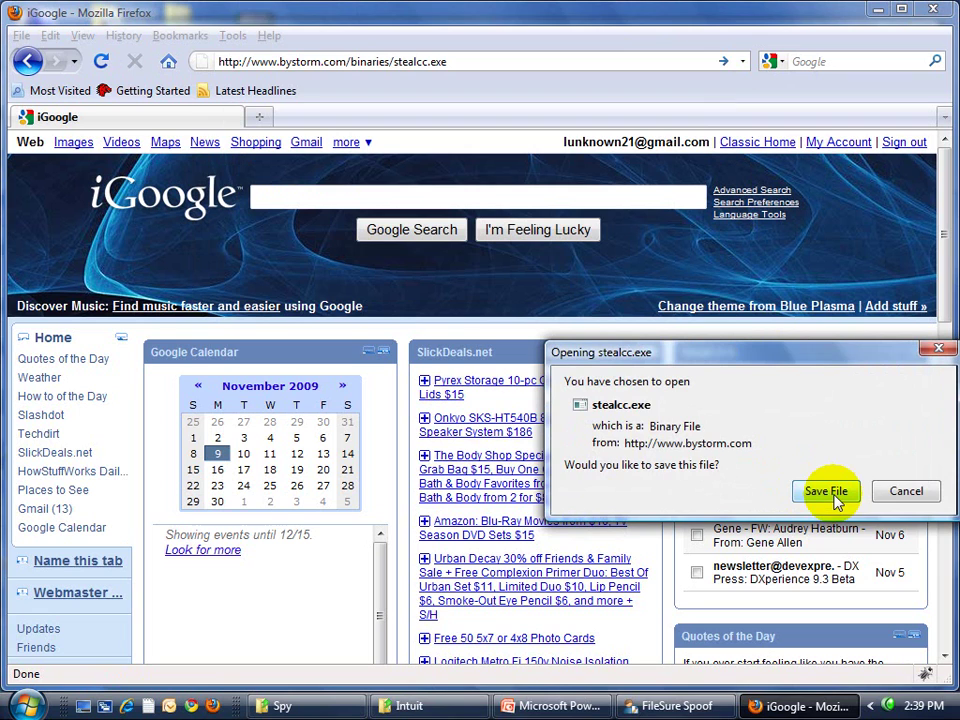
{"action": "left_click", "coordinate": [836, 494]}
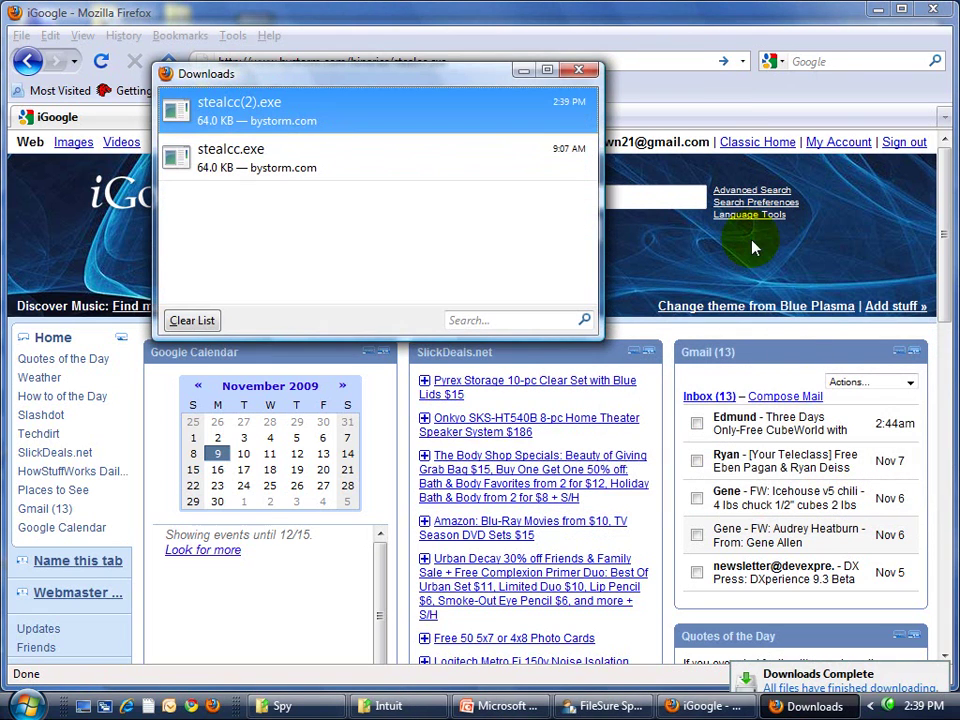
Review the file activity recorded for the download in FileSure, closing the browser and its downloads window.
{"action": "left_click", "coordinate": [932, 12]}
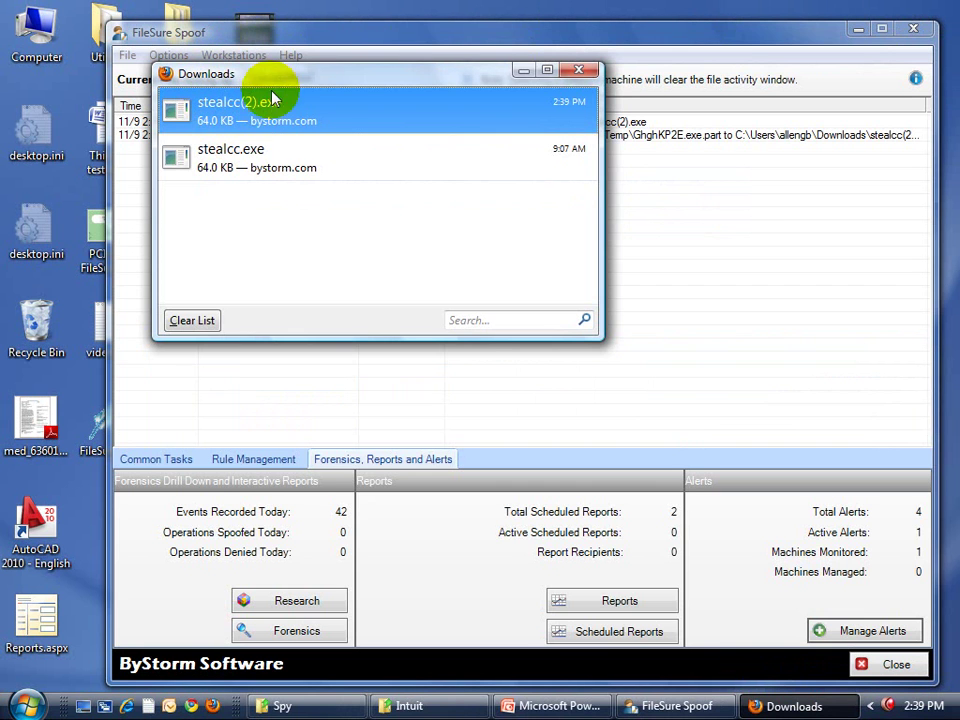
{"action": "left_click_drag", "start_coordinate": [452, 74], "coordinate": [266, 330]}
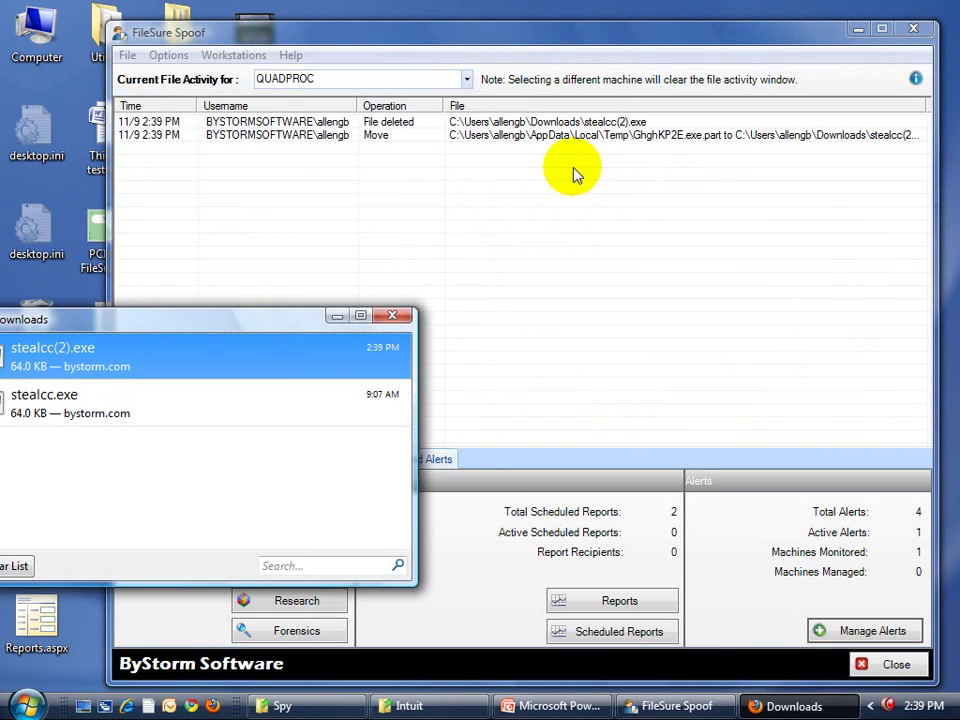
{"action": "left_click", "coordinate": [393, 315]}
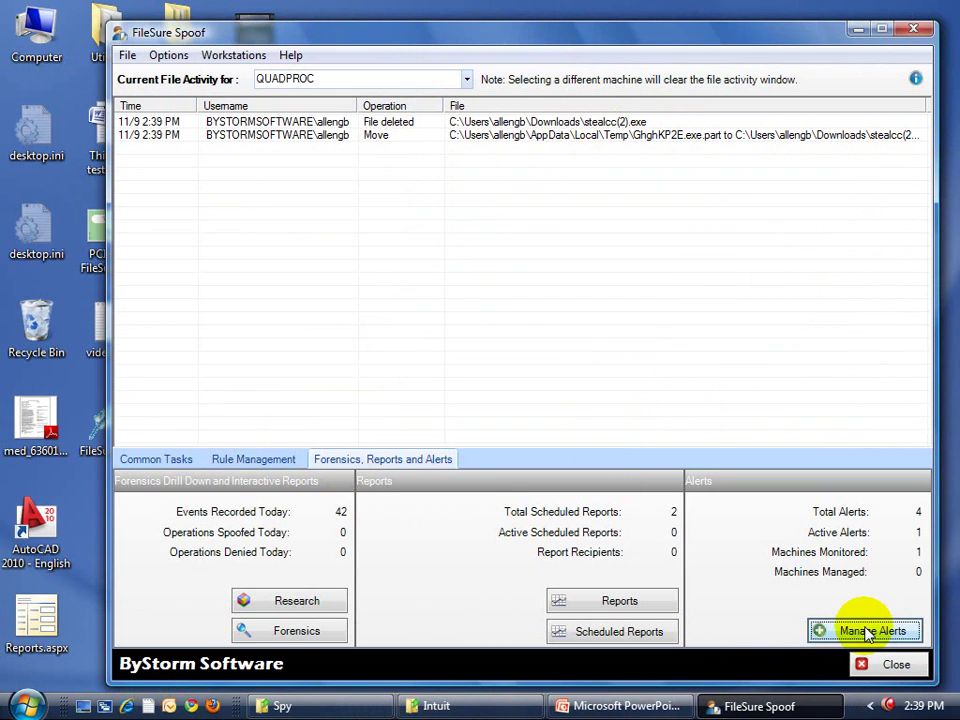
Open the scheduled report job named New Job for editing and rename it PCI security Report.
{"action": "left_click", "coordinate": [645, 632]}
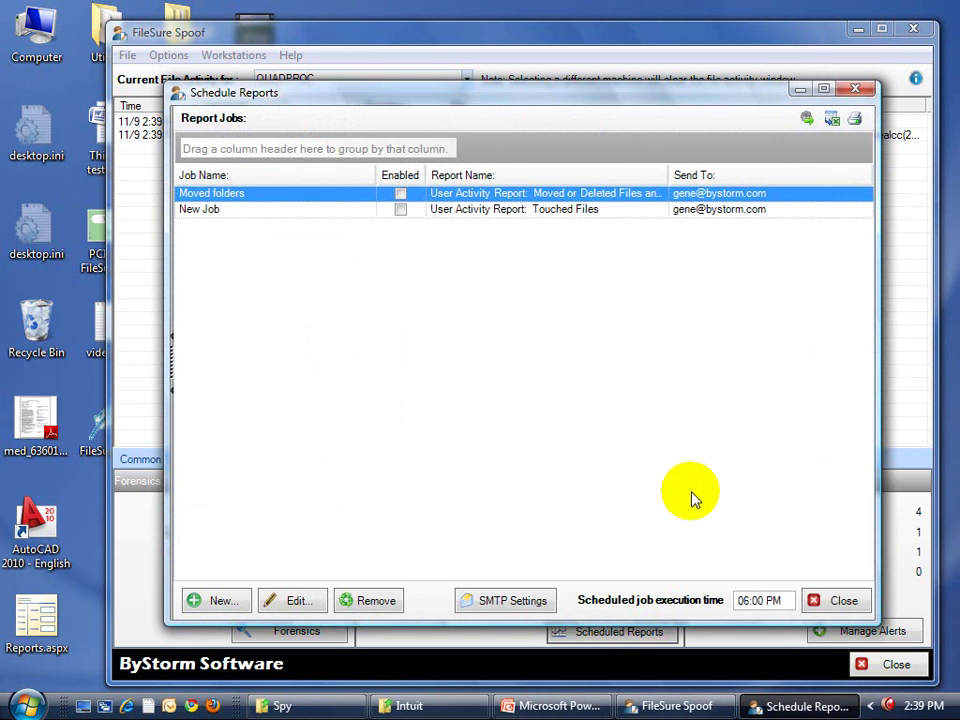
{"action": "left_click", "coordinate": [450, 210]}
{"action": "left_click", "coordinate": [305, 603]}
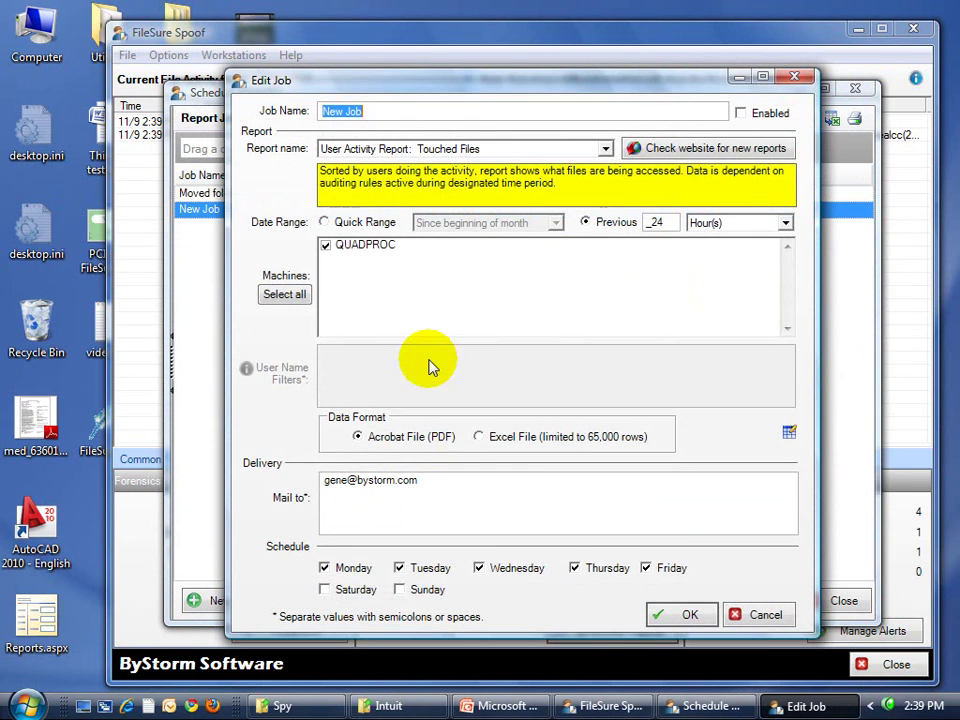
Check and accept the override query SELECT * FROM [AuditRecords] where isDirectory = 0 and alertID = 10, enable the job and save it.
{"action": "left_click", "coordinate": [787, 433]}
{"action": "left_click", "coordinate": [589, 339]}
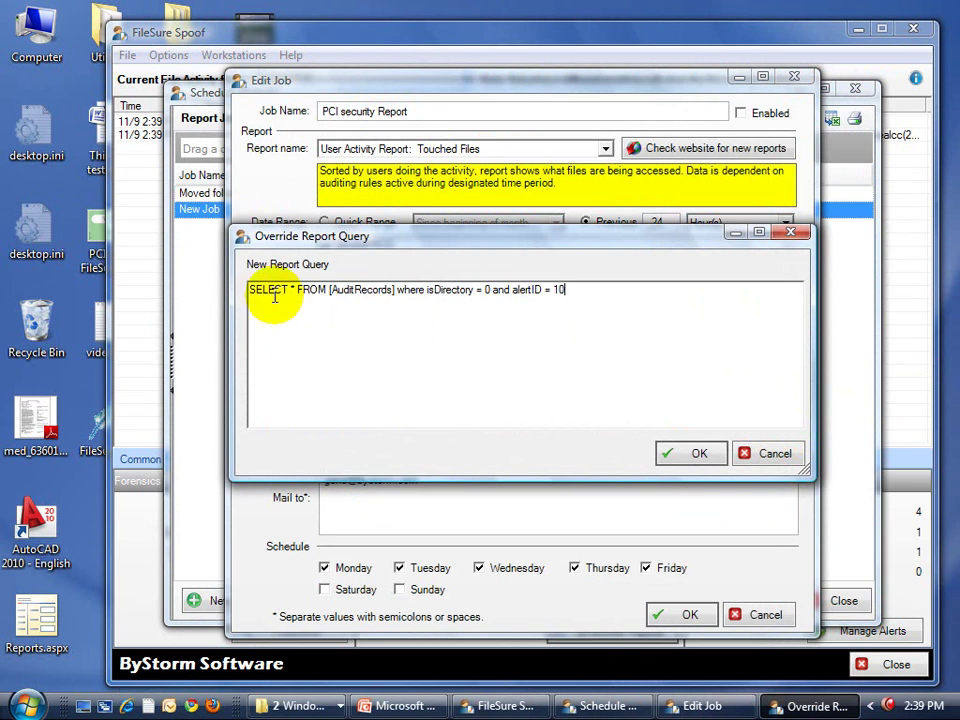
{"action": "left_click_drag", "start_coordinate": [591, 294], "coordinate": [208, 274]}
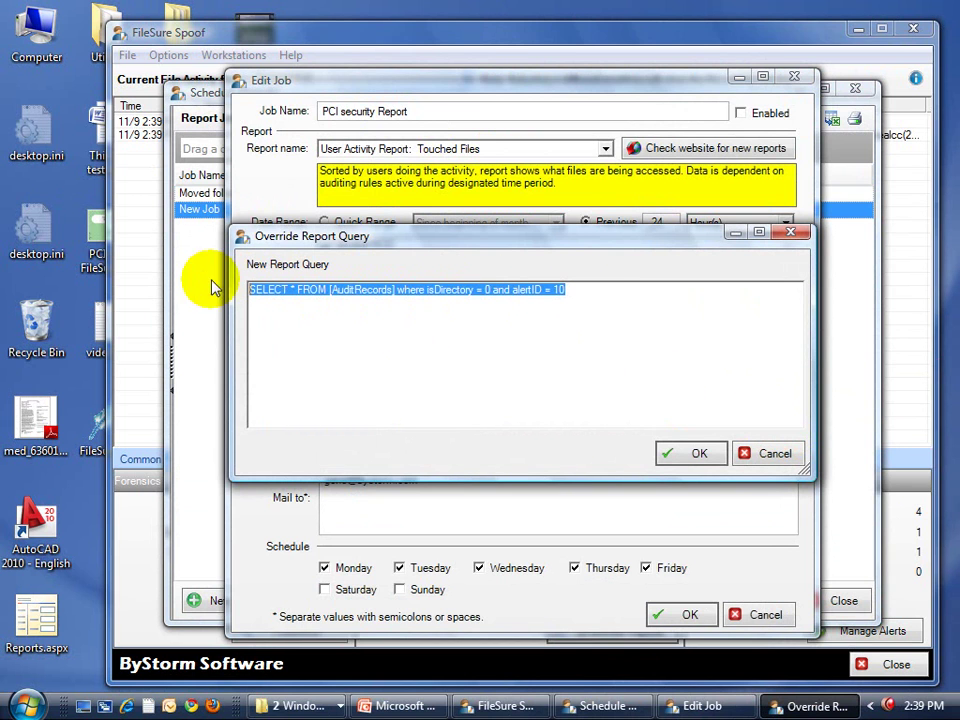
{"action": "left_click", "coordinate": [688, 454]}
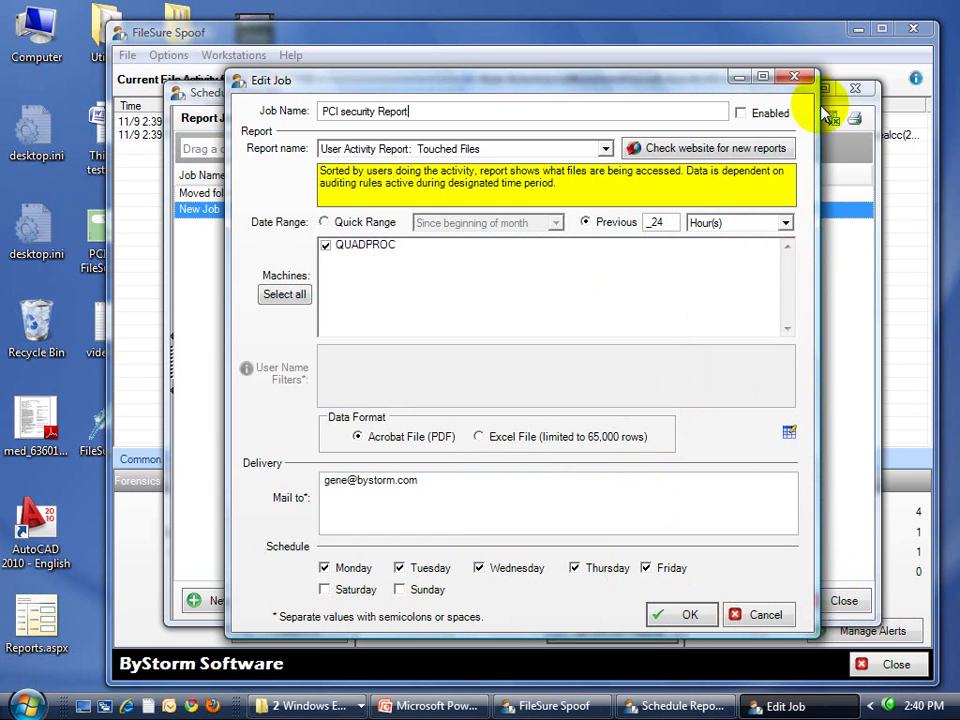
{"action": "left_click", "coordinate": [760, 114]}
{"action": "left_click", "coordinate": [705, 612]}
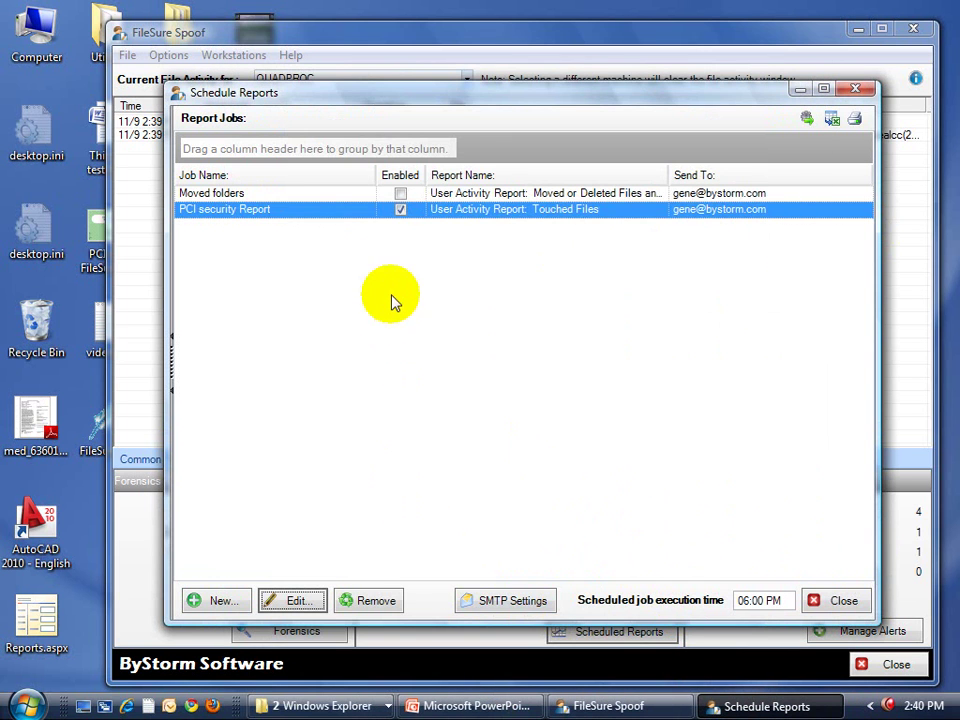
Run the PCI security Report job immediately and close the scheduled reports window.
{"action": "right_click", "coordinate": [376, 213]}
{"action": "left_click", "coordinate": [425, 219]}
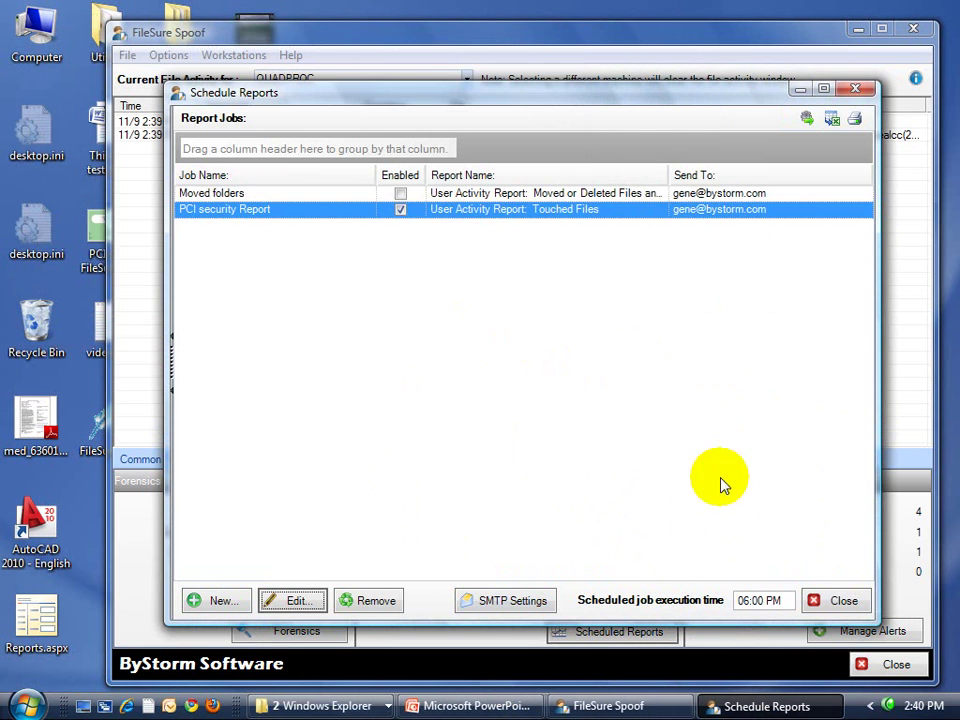
{"action": "left_click", "coordinate": [842, 604]}
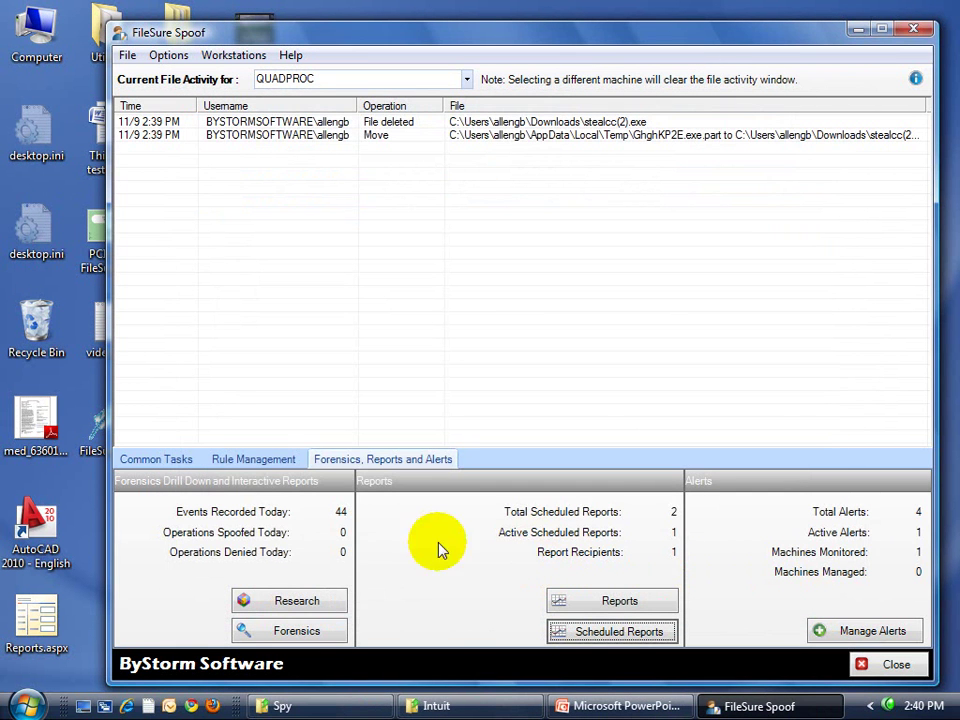
Review the file, user and drive settings of the auditing rule Reading programs from a Removable drive, closing it without changes.
{"action": "left_click", "coordinate": [268, 459]}
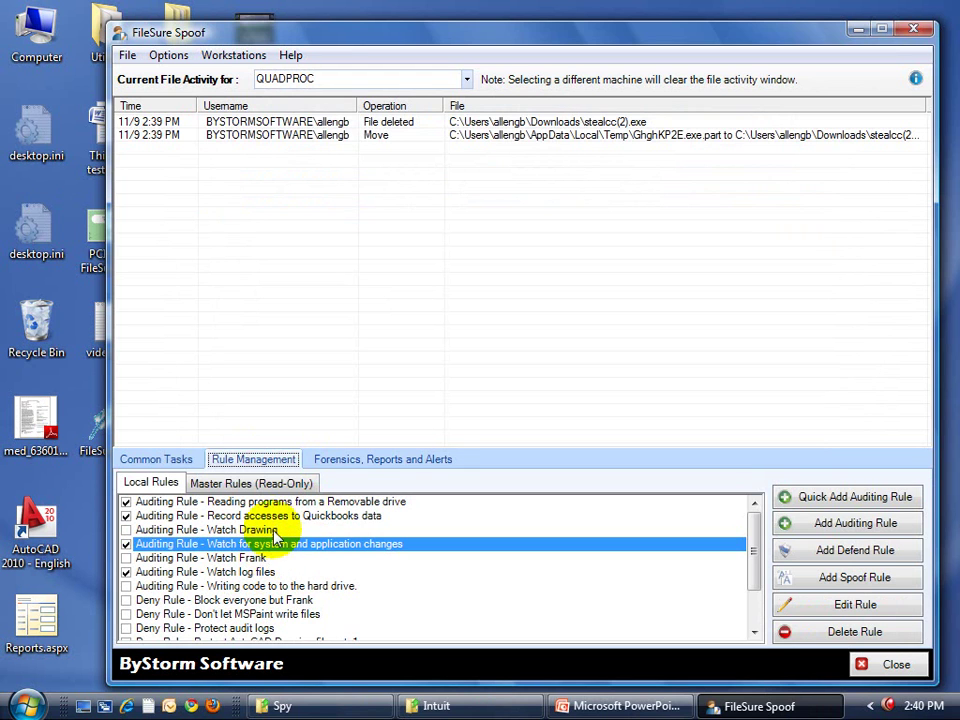
{"action": "left_click", "coordinate": [288, 503]}
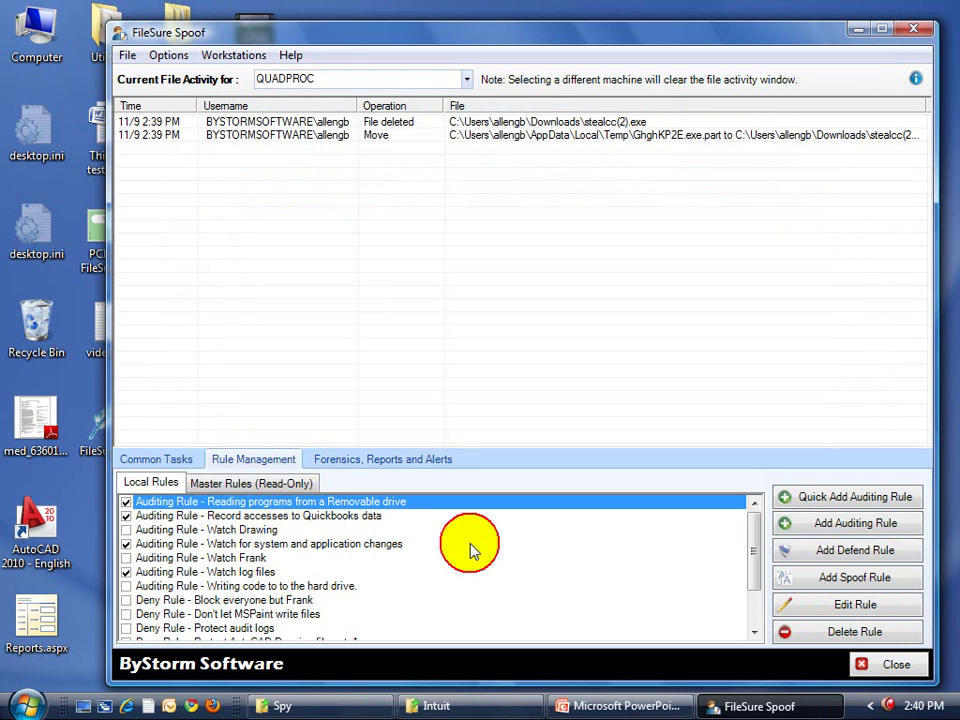
{"action": "left_click", "coordinate": [856, 606]}
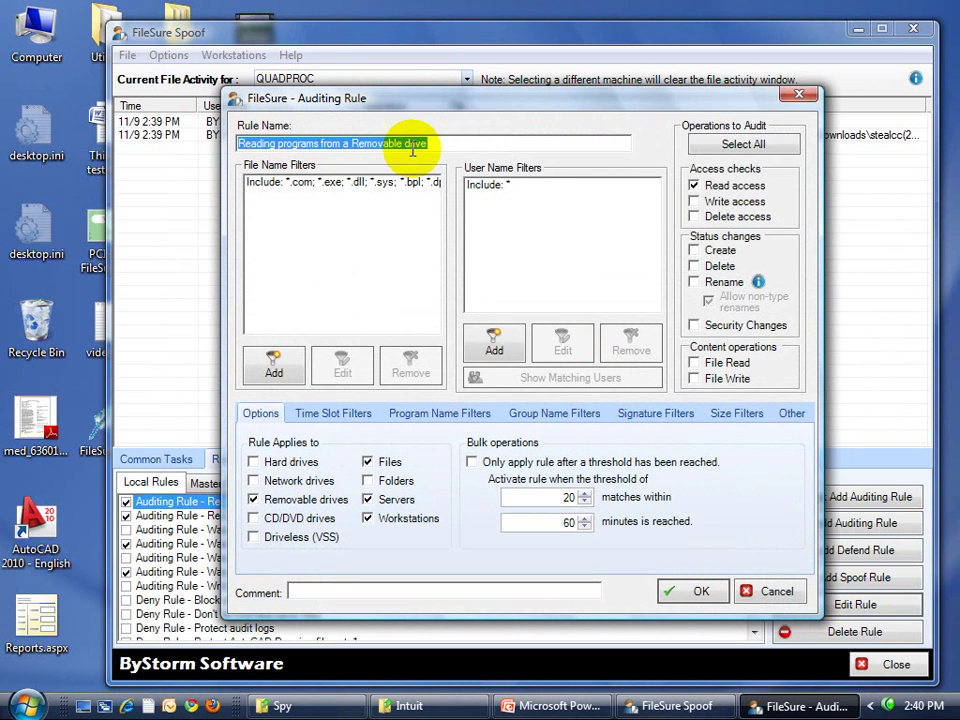
{"action": "left_click", "coordinate": [352, 184]}
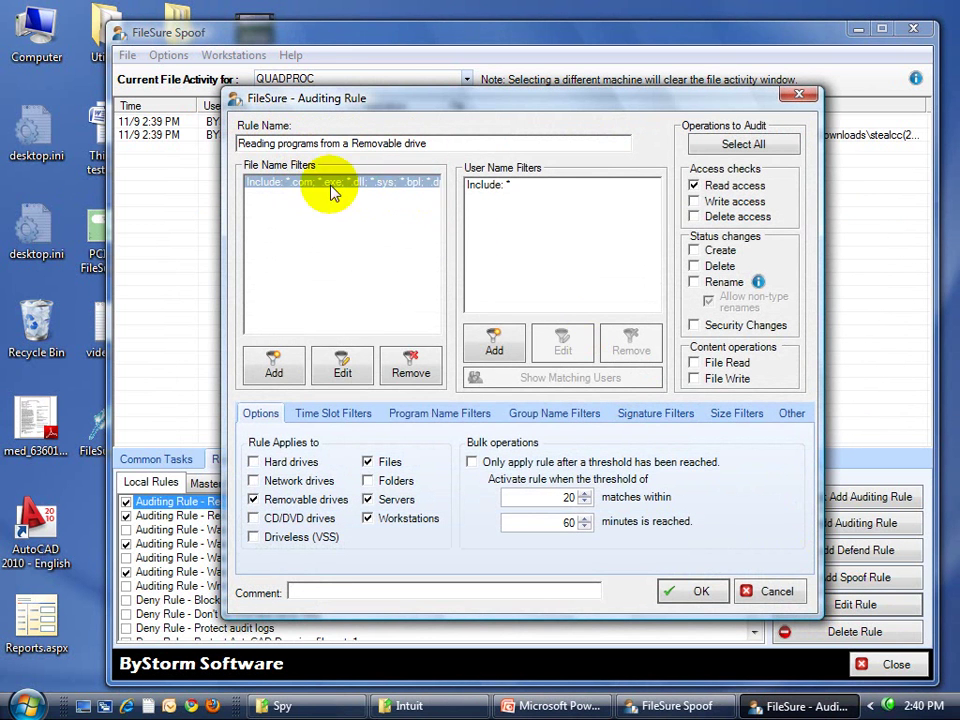
{"action": "left_click", "coordinate": [505, 186]}
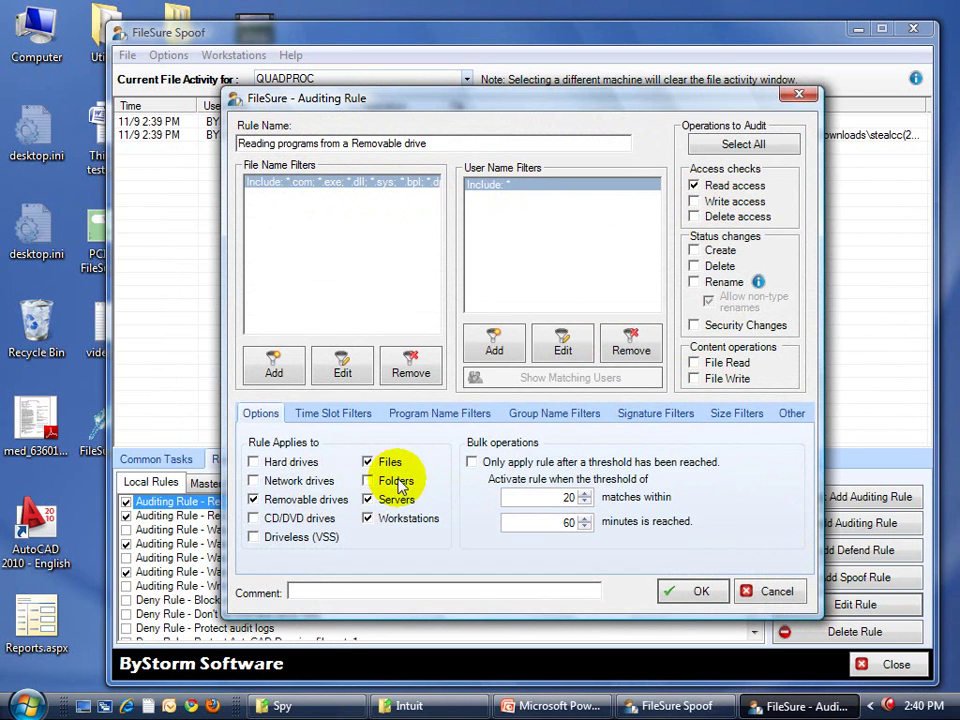
{"action": "left_click", "coordinate": [790, 414]}
{"action": "left_click", "coordinate": [789, 598]}
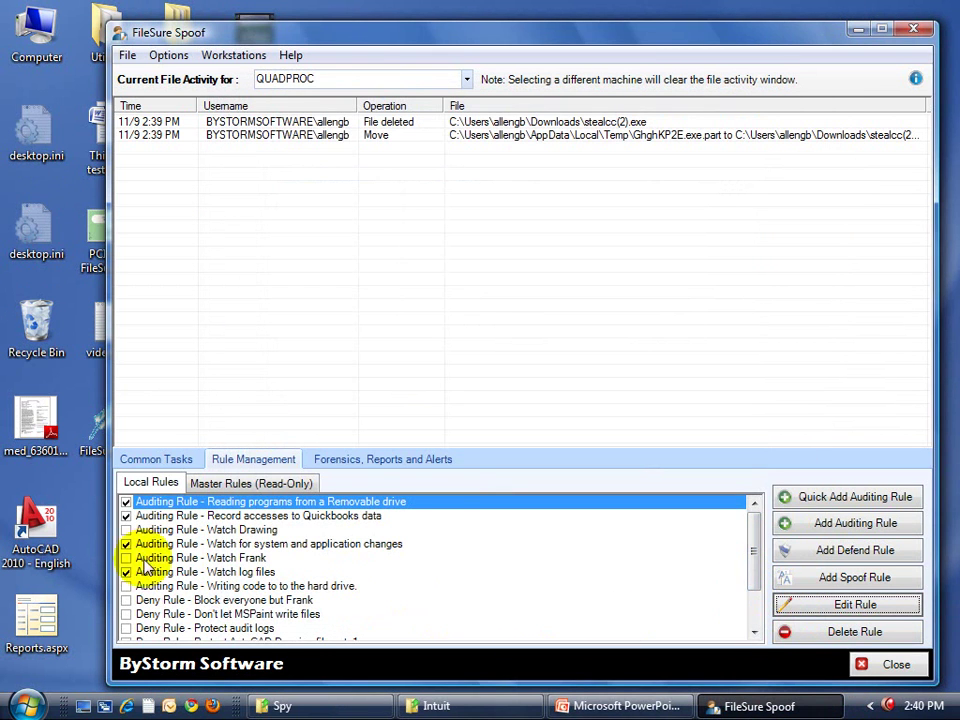
Run KeyLogger.exe from the Spy folder on CORSAIR (H:), check its recorded activity in FileSure, and put both programs away.
{"action": "left_click", "coordinate": [335, 710]}
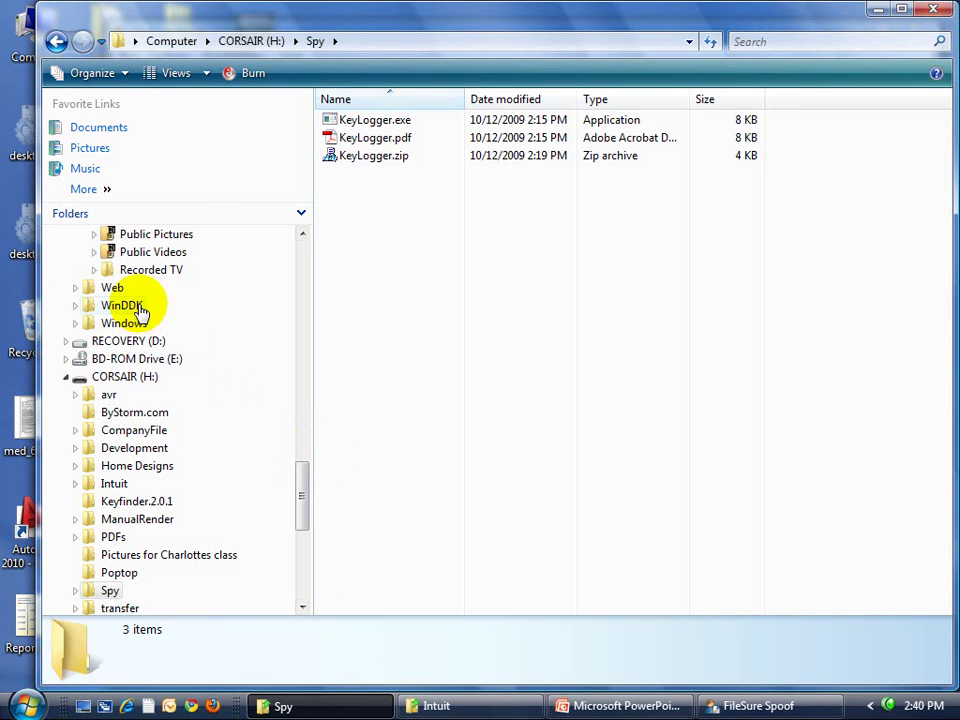
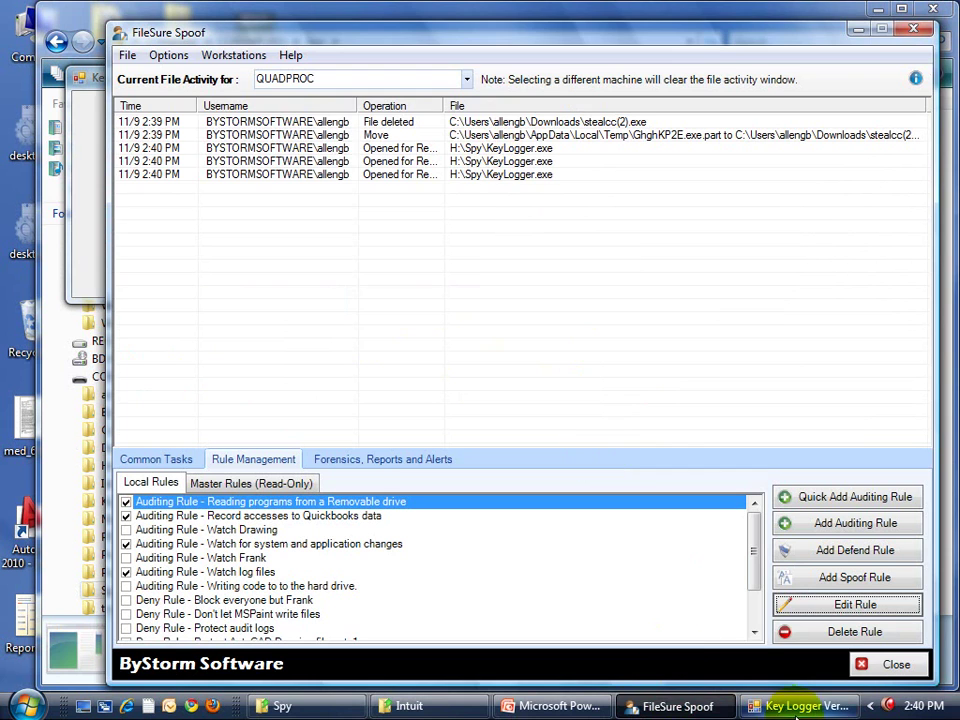
{"action": "left_click", "coordinate": [795, 706]}
{"action": "left_click", "coordinate": [525, 74]}
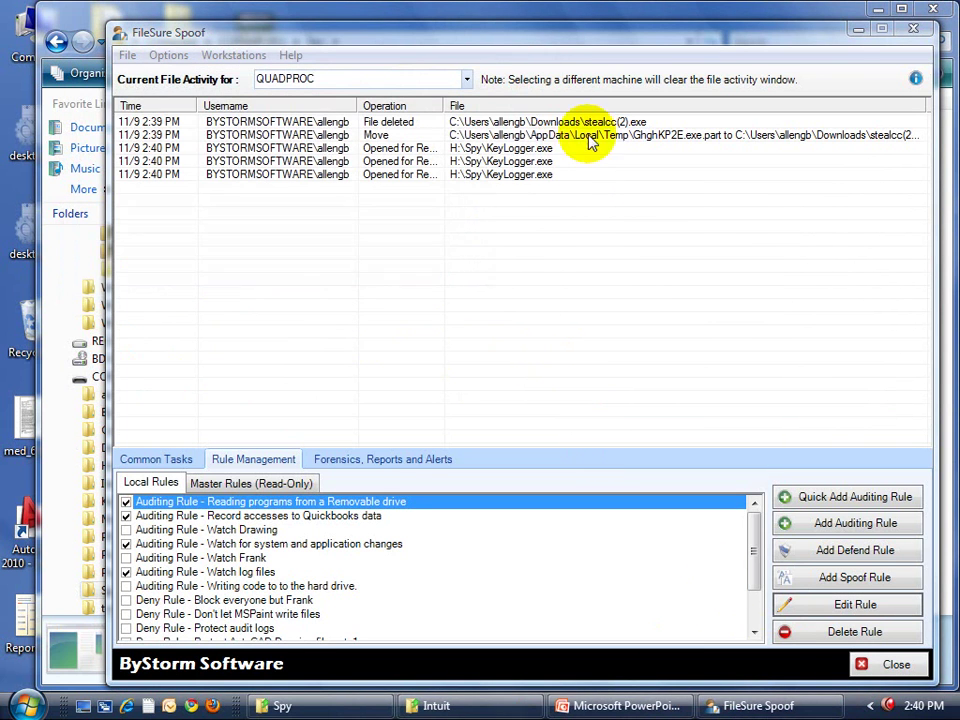
{"action": "left_click", "coordinate": [853, 31]}
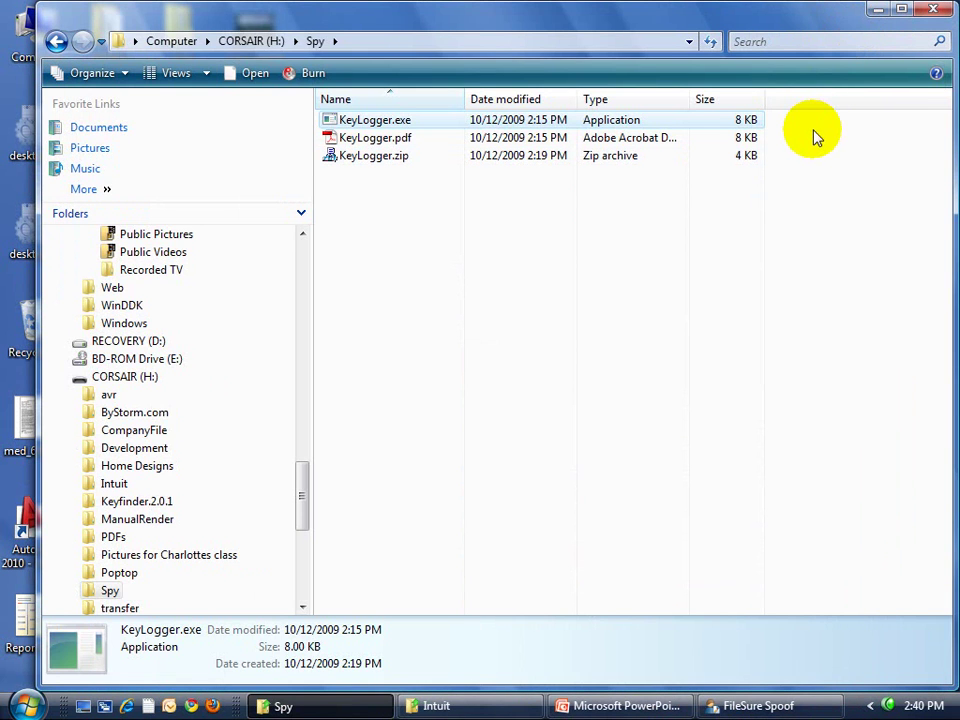
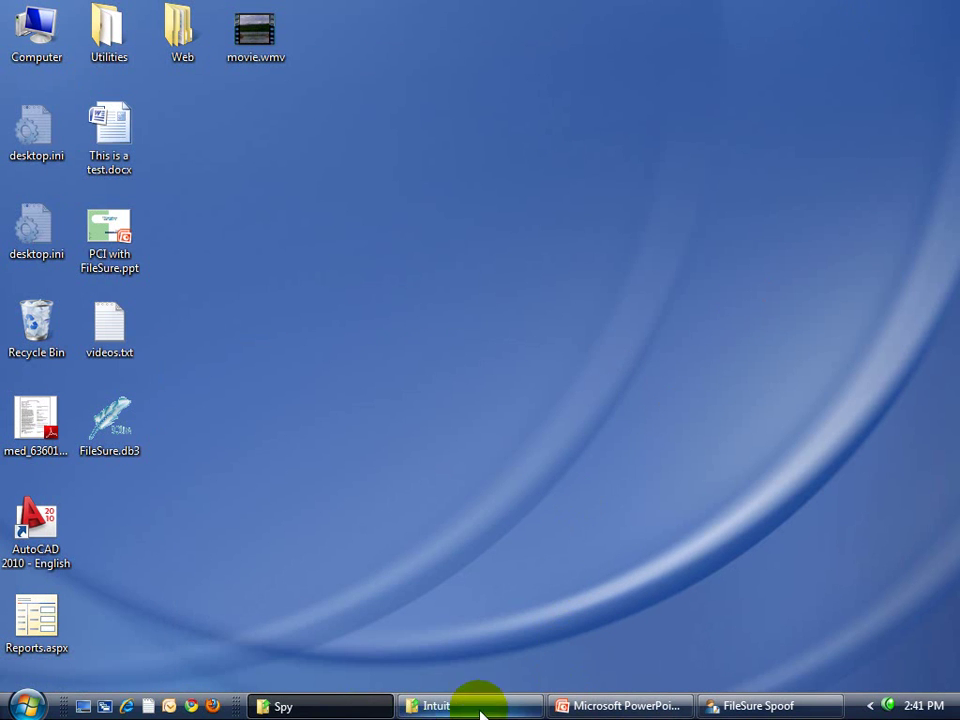
Switch to Outlook and read the newest alert e-mail, PCI Event: System or application changed, including its temporary-file entry, and close it.
{"action": "left_click", "coordinate": [172, 705]}
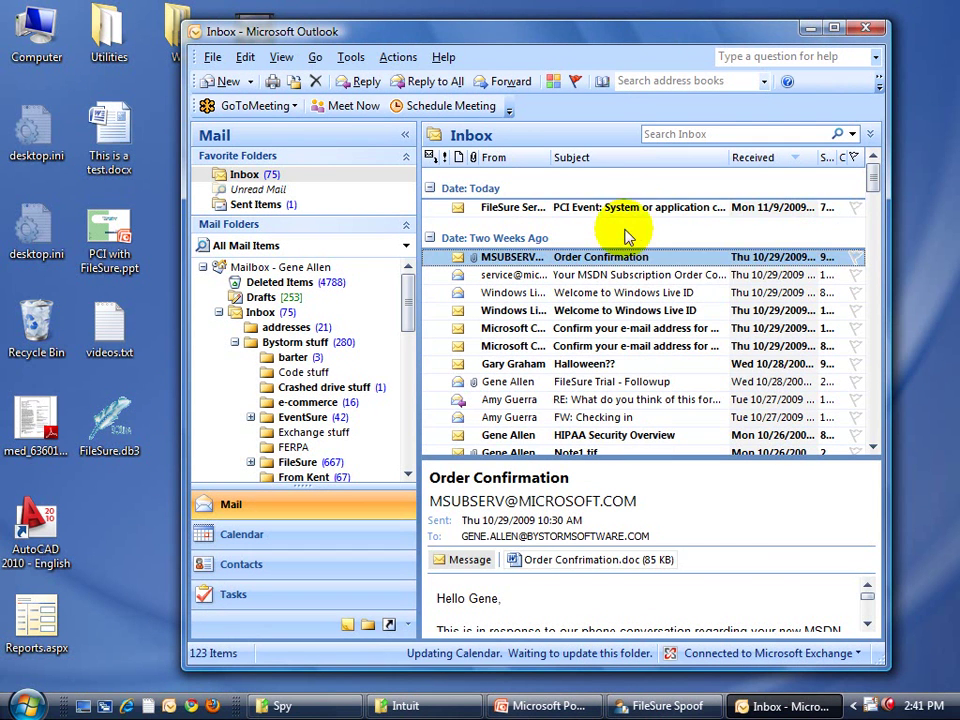
{"action": "left_click", "coordinate": [634, 211]}
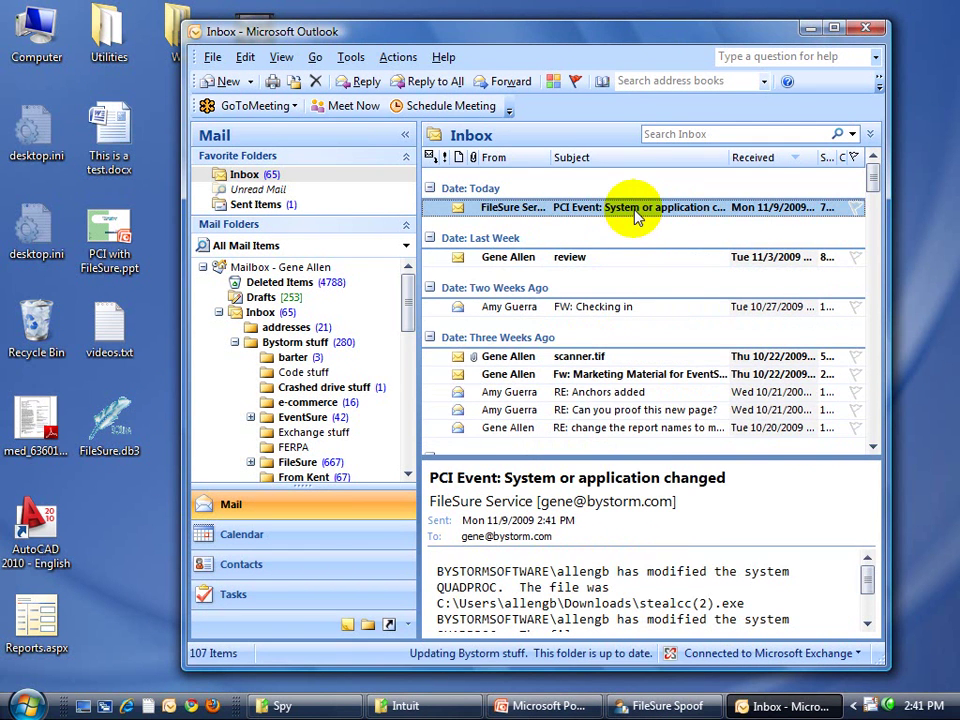
{"action": "double_click", "coordinate": [634, 214]}
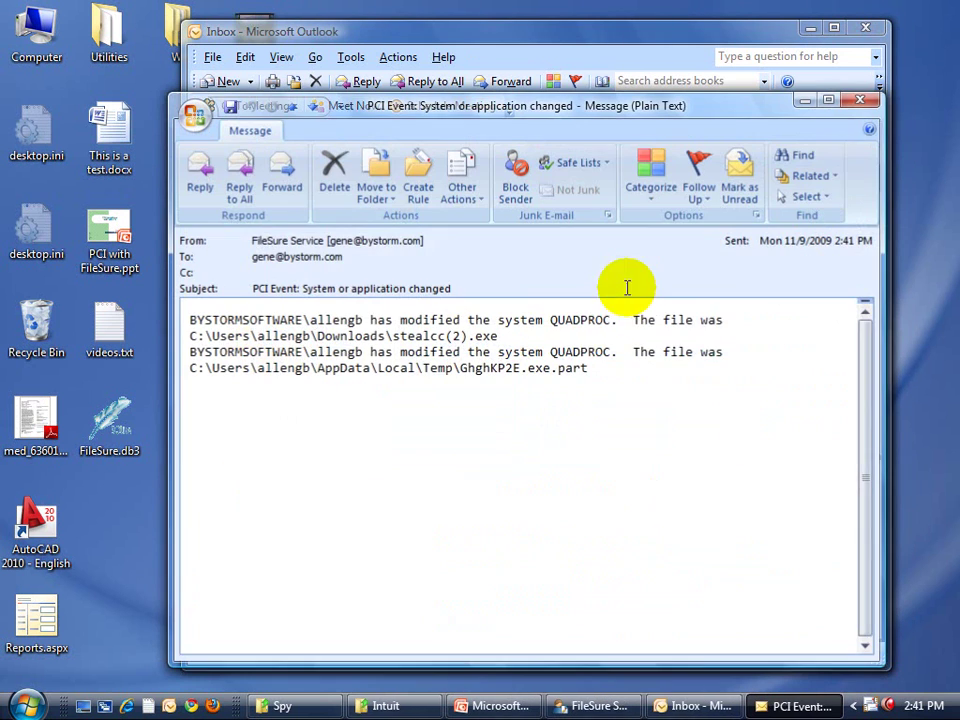
{"action": "left_click_drag", "start_coordinate": [617, 369], "coordinate": [221, 354]}
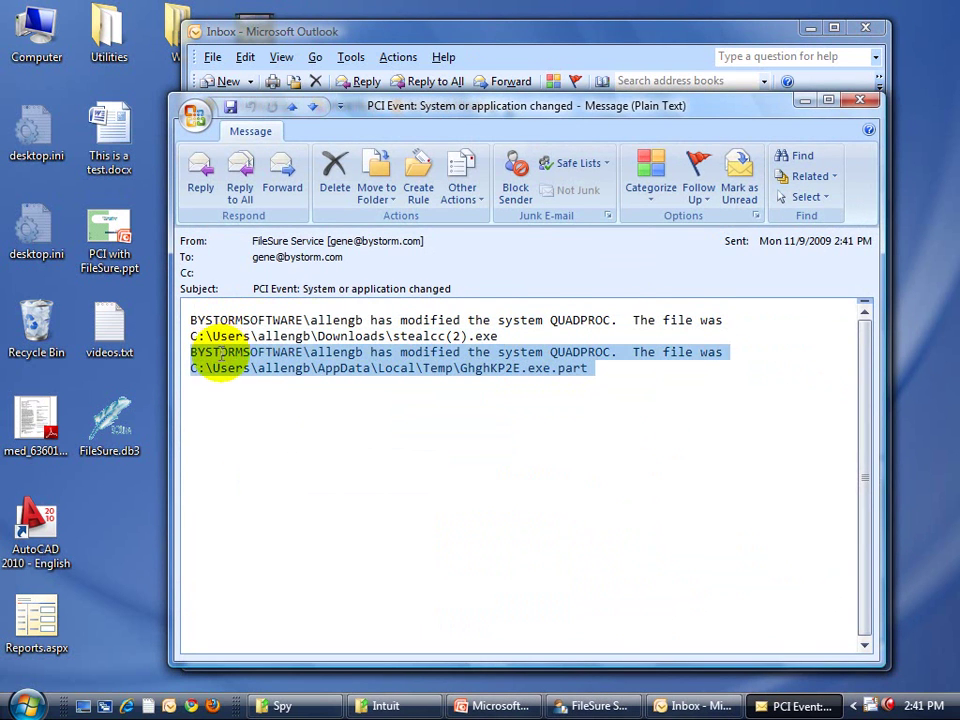
{"action": "left_click", "coordinate": [549, 381]}
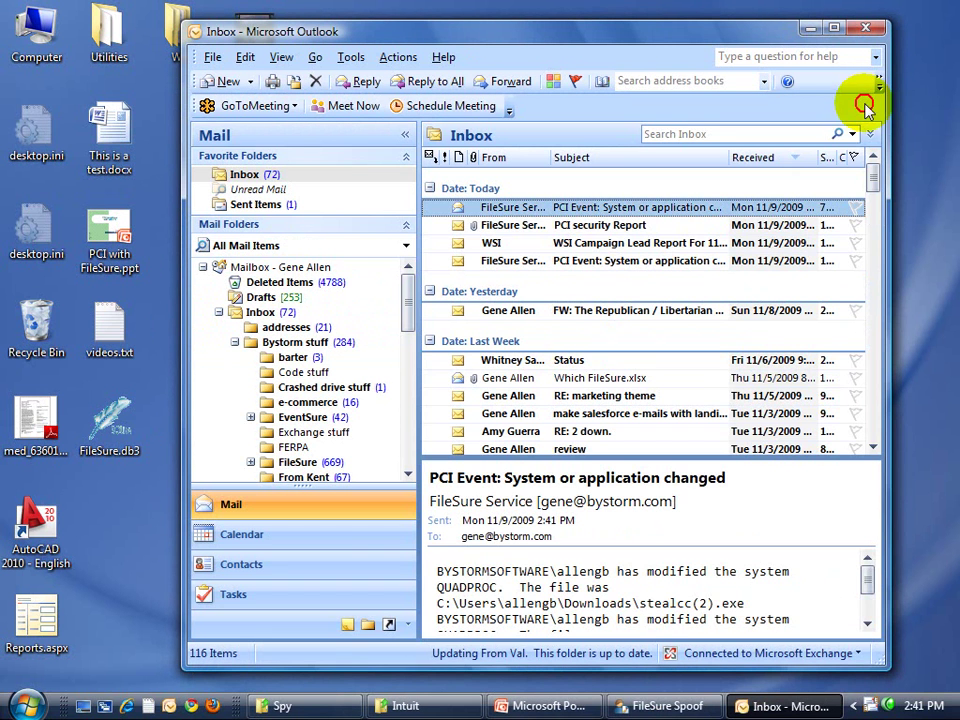
{"action": "left_click", "coordinate": [859, 99]}
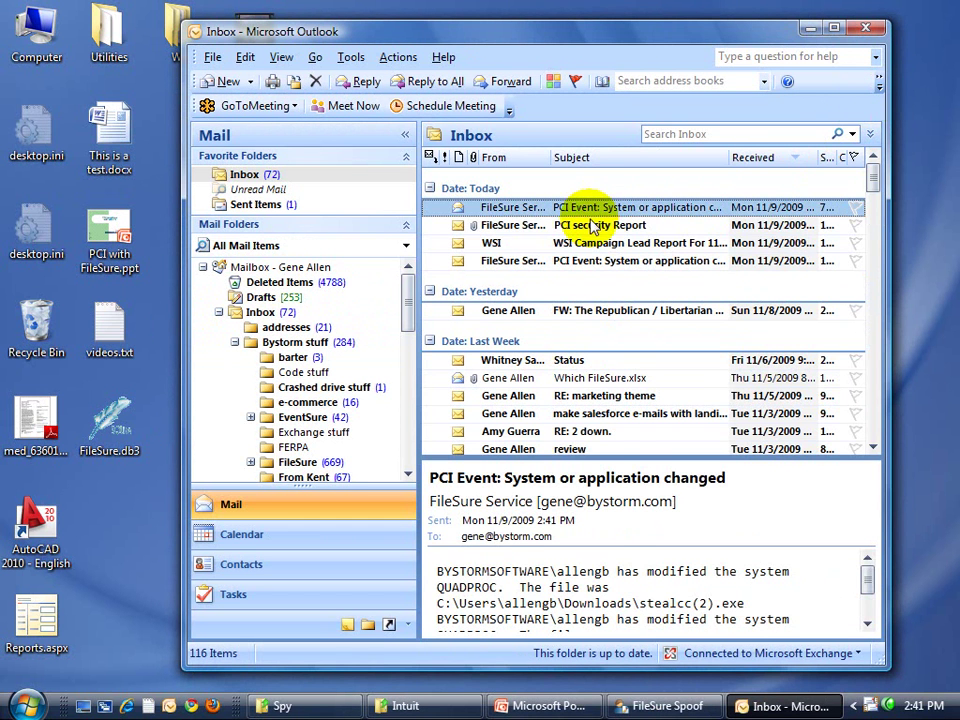
Examine the stealcc entries in the PDF attached to the PCI security Report e-mail, close it, and switch to the PowerPoint presentation.
{"action": "left_click", "coordinate": [650, 226]}
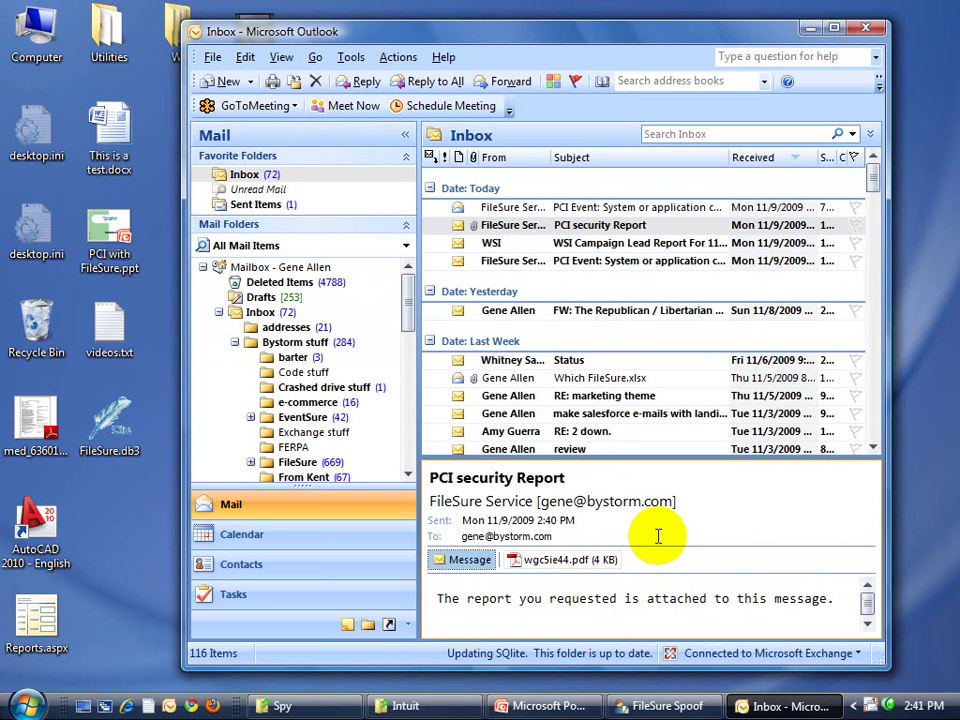
{"action": "double_click", "coordinate": [557, 565]}
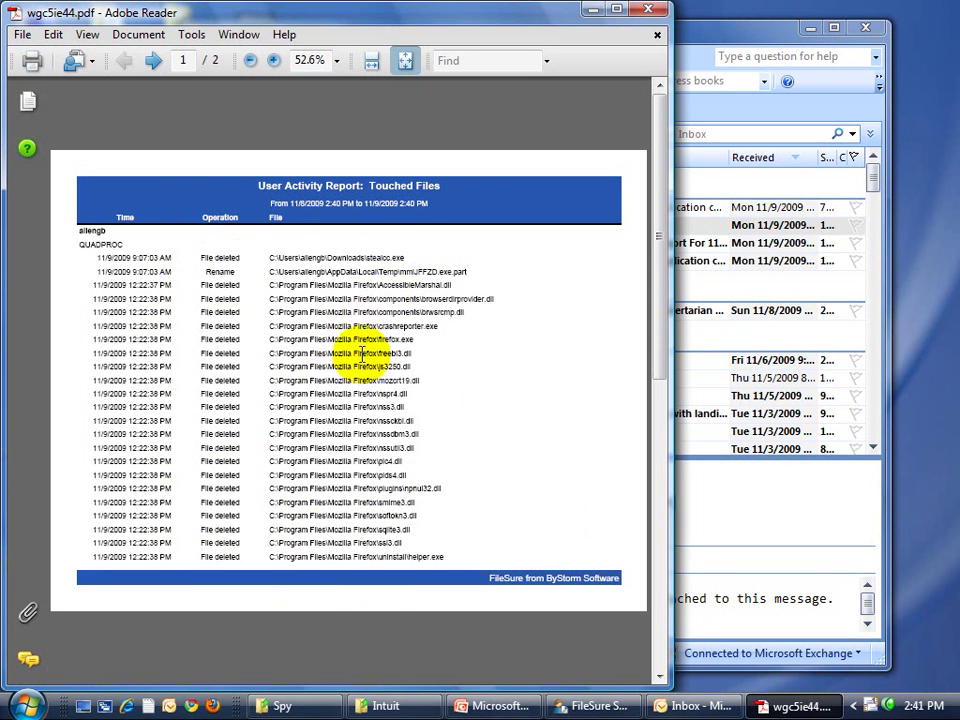
{"action": "left_click_drag", "start_coordinate": [658, 343], "coordinate": [664, 545]}
{"action": "left_click_drag", "start_coordinate": [471, 270], "coordinate": [113, 250]}
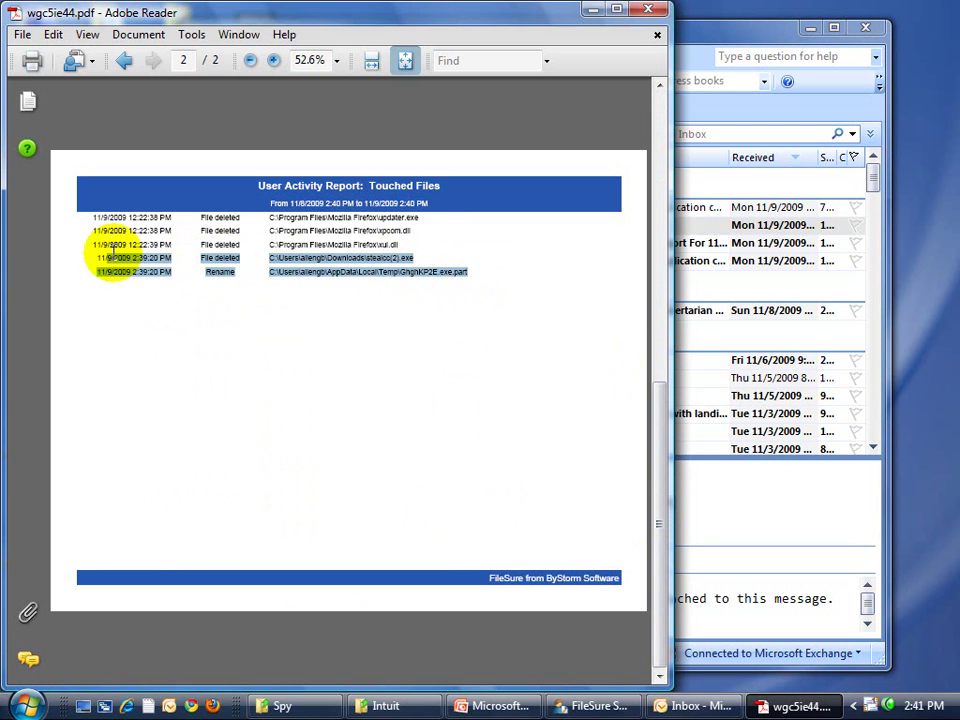
{"action": "left_click", "coordinate": [656, 35]}
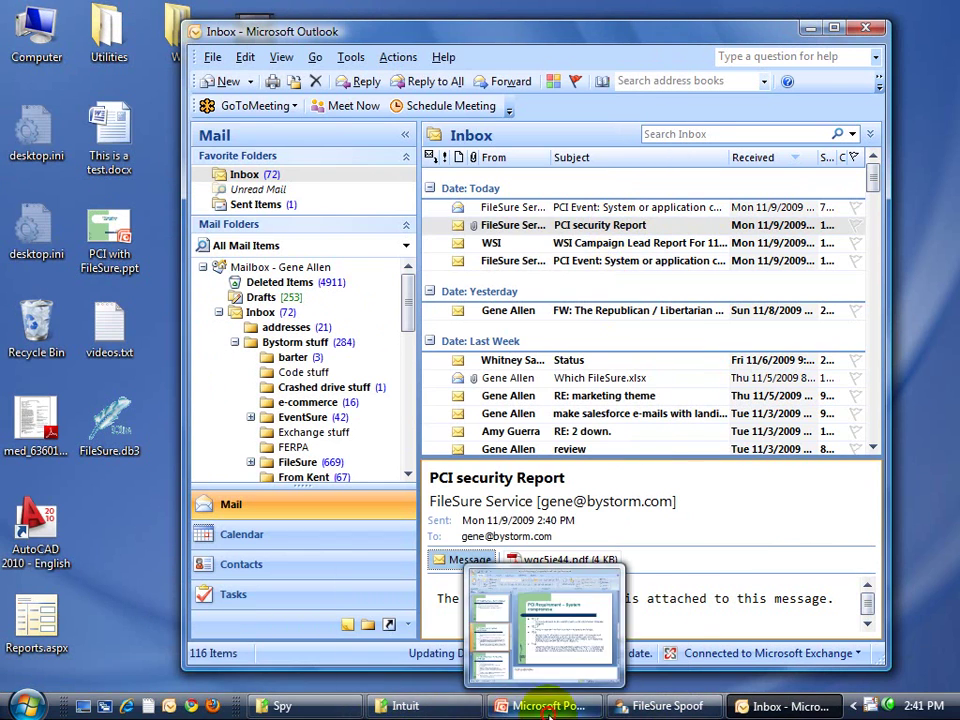
{"action": "left_click", "coordinate": [548, 710]}
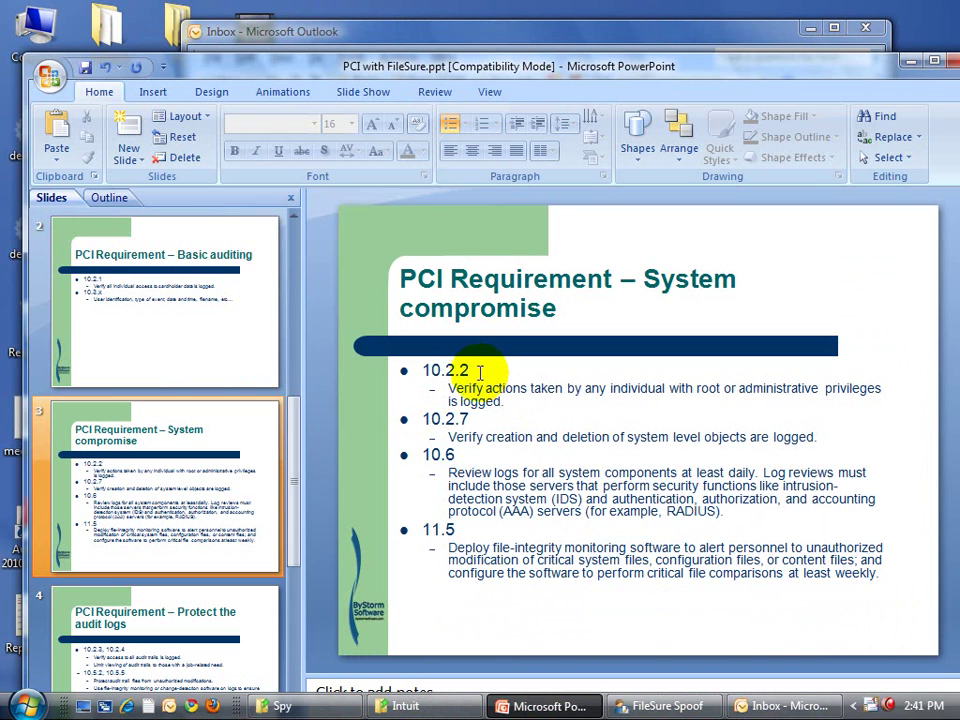